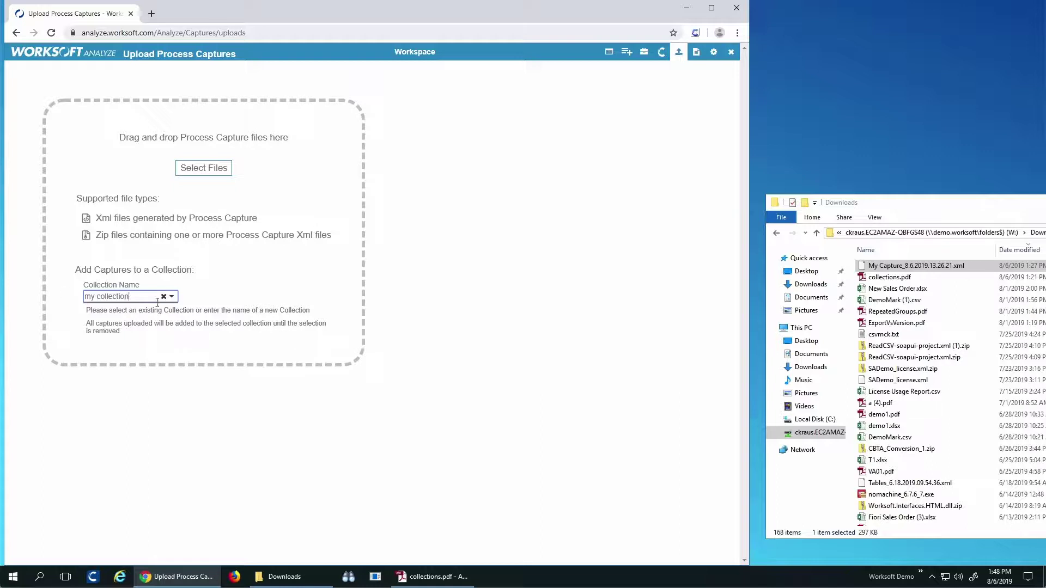
Step: Upload My Capture_8.6.2019.13.26.21.xml from Downloads into "my collection", clear the collection name and list the existing collections
{"action": "left_click_drag", "start_coordinate": [895, 264], "coordinate": [224, 177]}
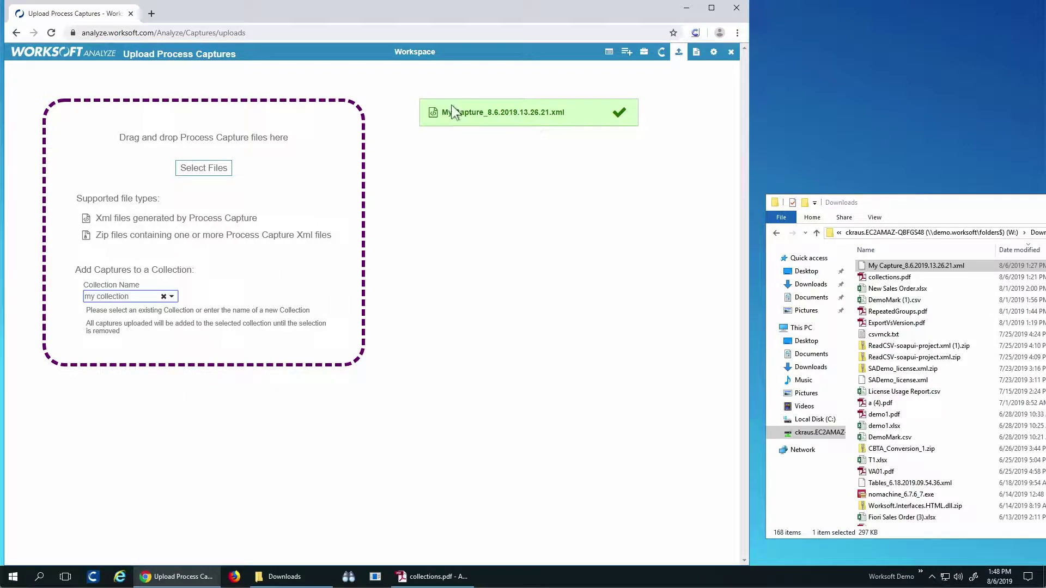
{"action": "left_click", "coordinate": [164, 296]}
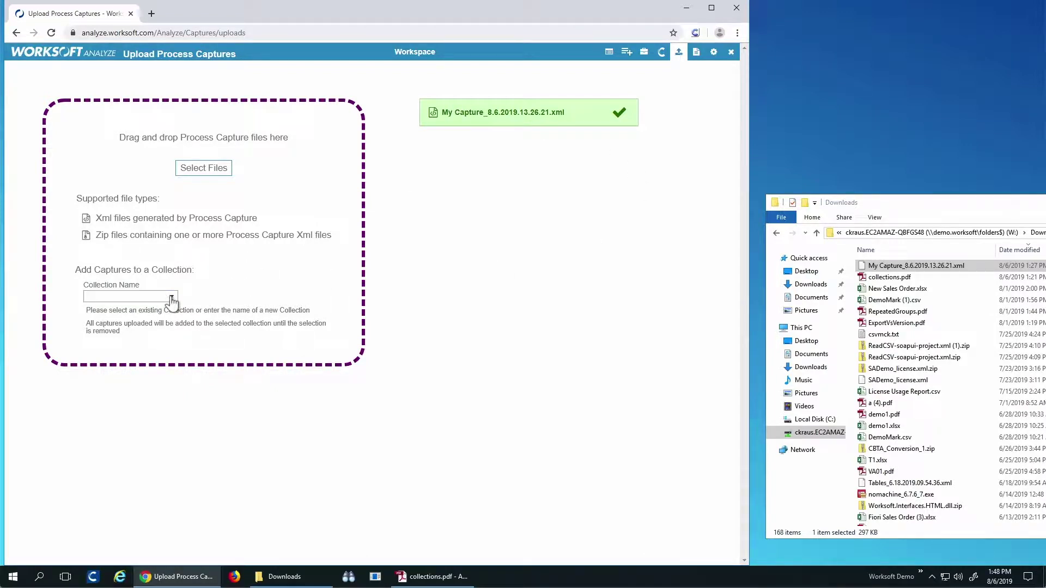
{"action": "left_click", "coordinate": [172, 297]}
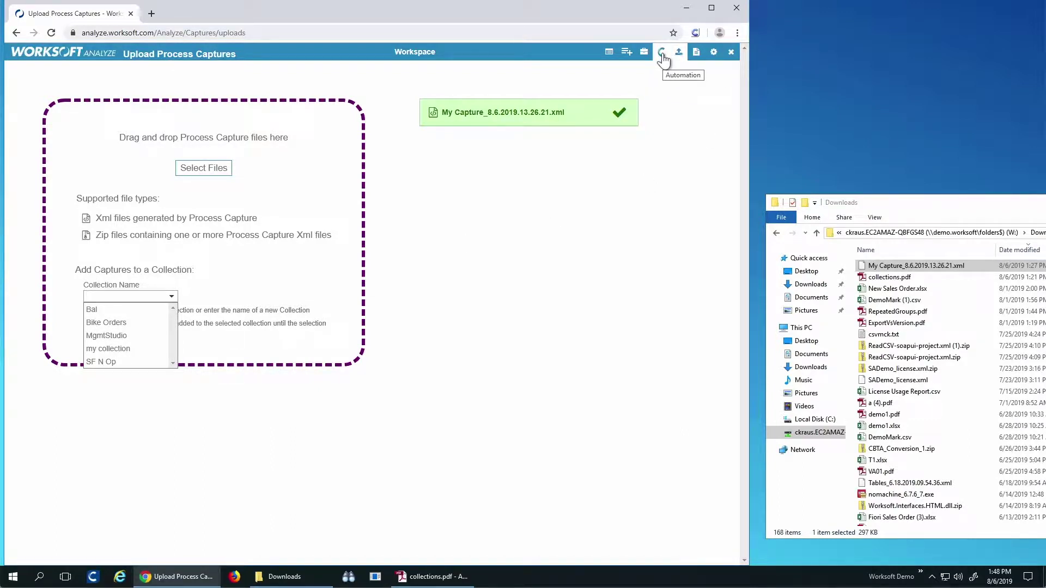
Step: Open the collections overview and view the details of "my collection"
{"action": "left_click", "coordinate": [627, 53]}
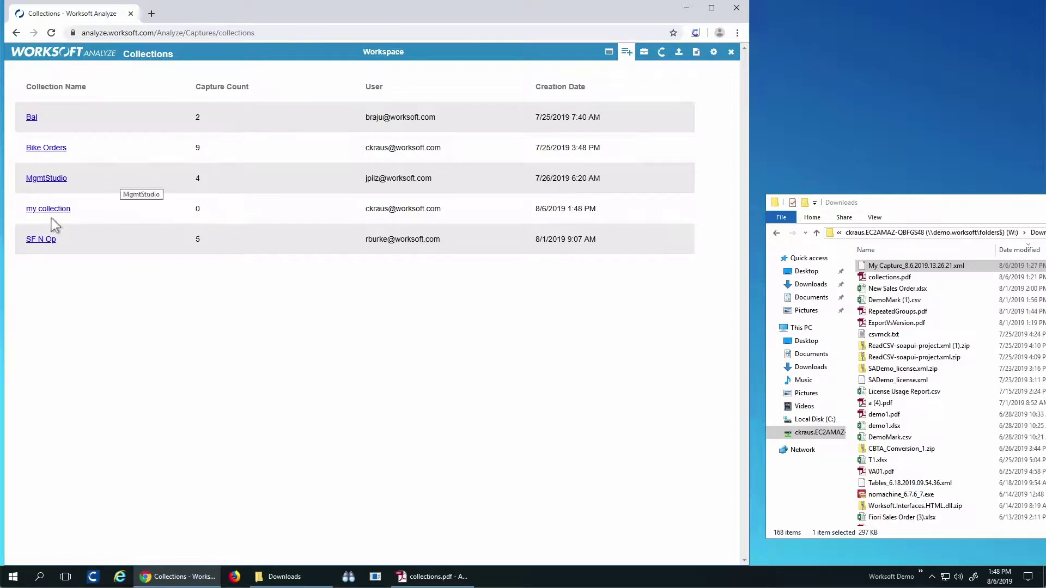
{"action": "left_click", "coordinate": [50, 211]}
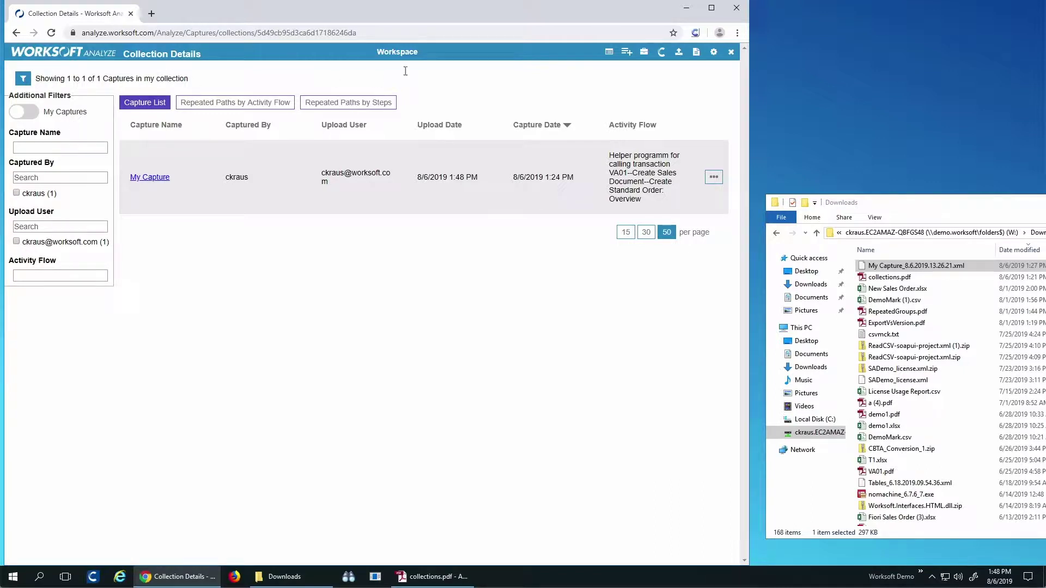
Step: Filter the captures by a custom upload date range from 7/1/2019 to 8/5/2019
{"action": "left_click", "coordinate": [609, 52]}
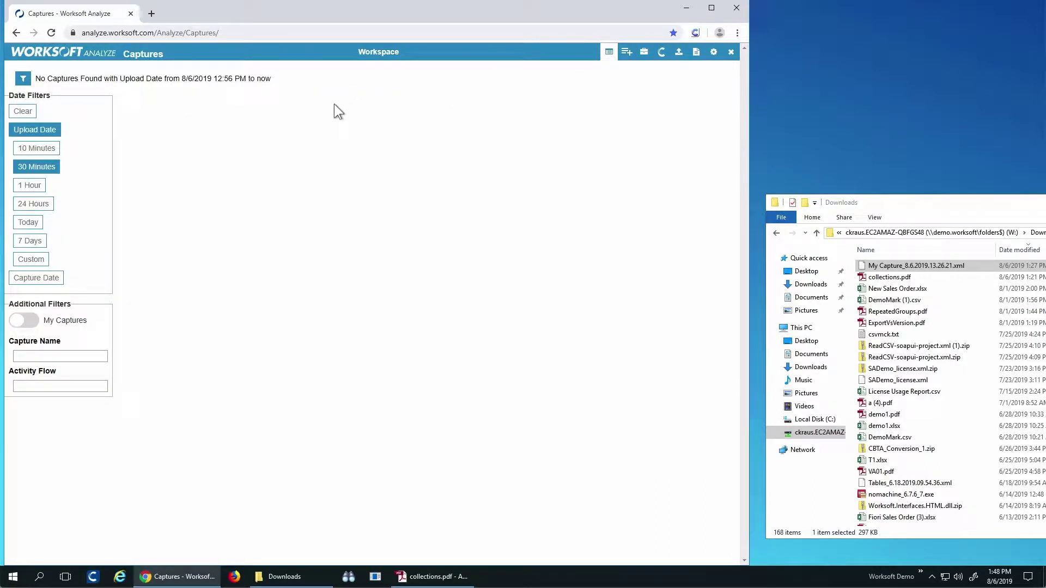
{"action": "left_click", "coordinate": [36, 261]}
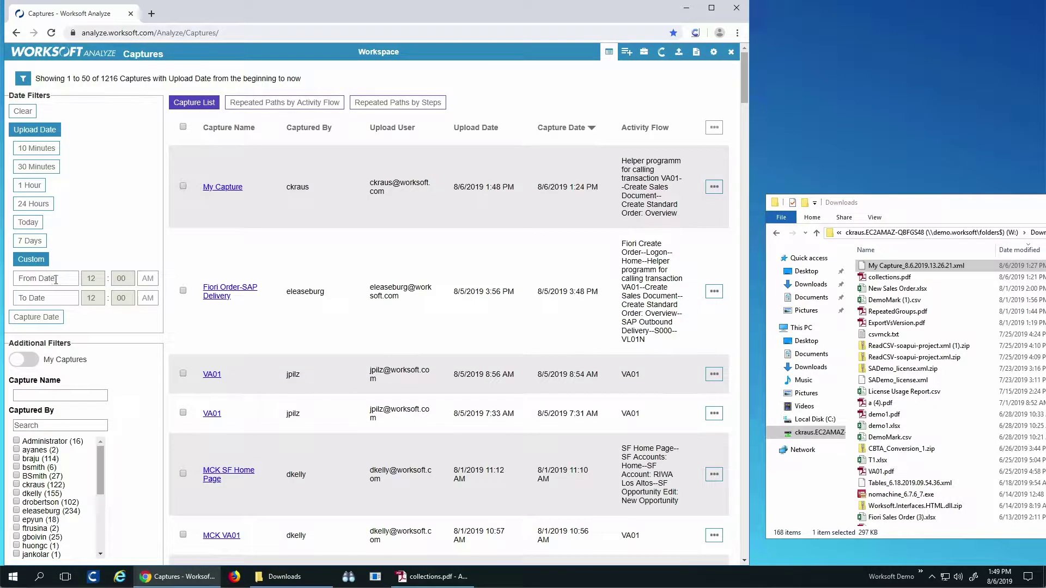
{"action": "left_click", "coordinate": [53, 280]}
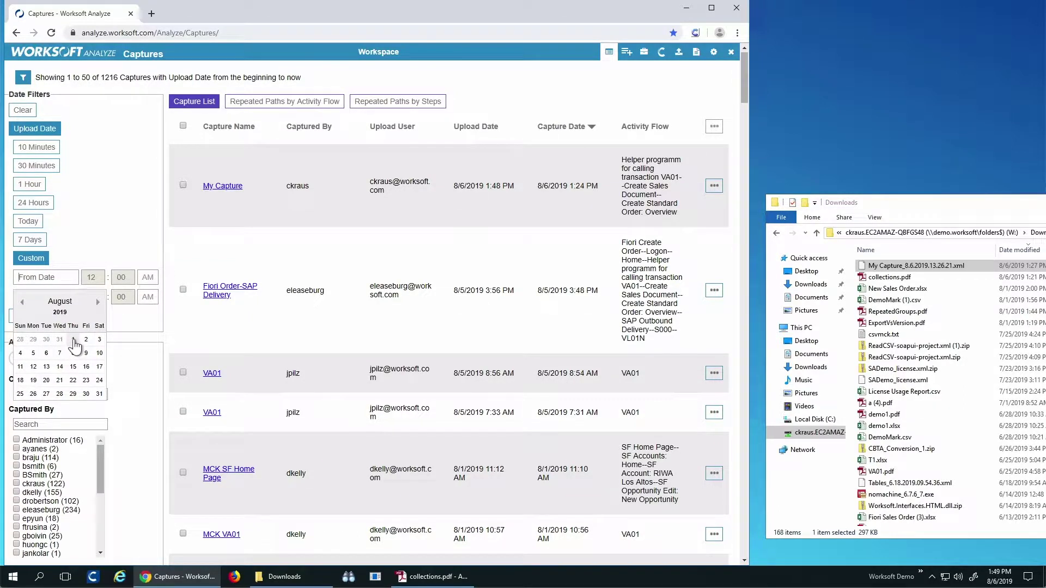
{"action": "left_click", "coordinate": [73, 340]}
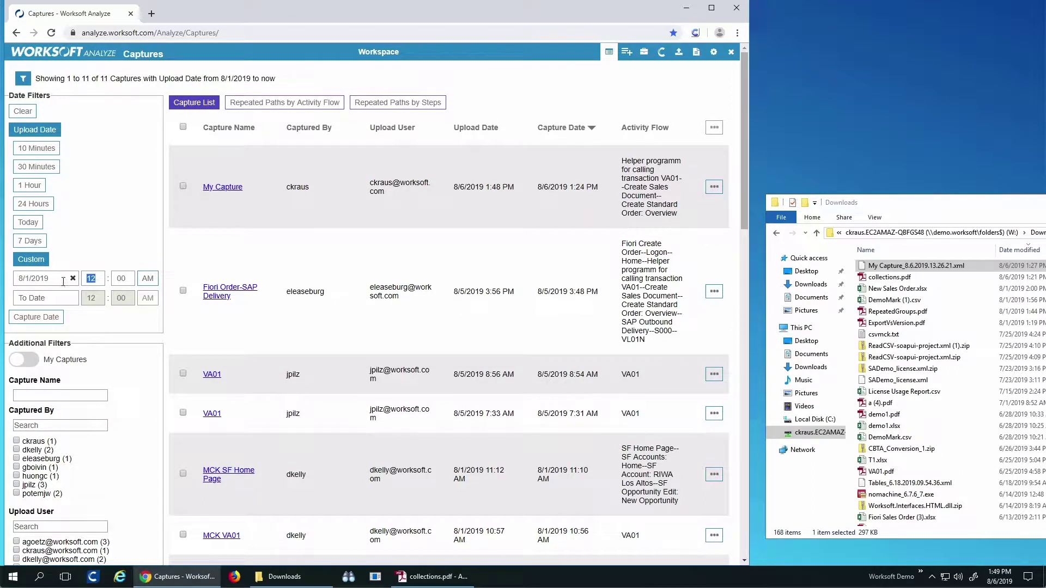
{"action": "left_click", "coordinate": [45, 279]}
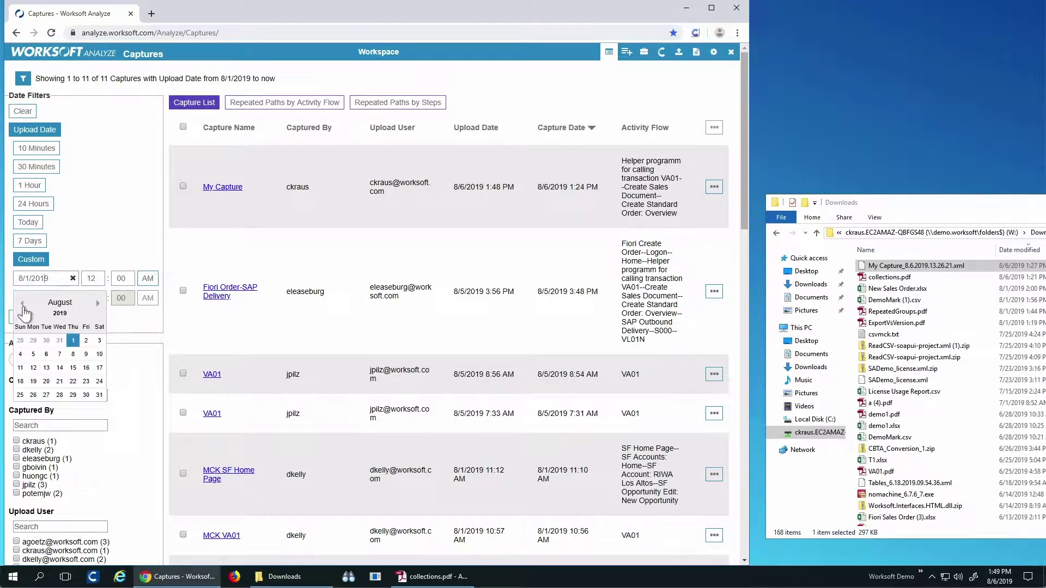
{"action": "left_click", "coordinate": [22, 303]}
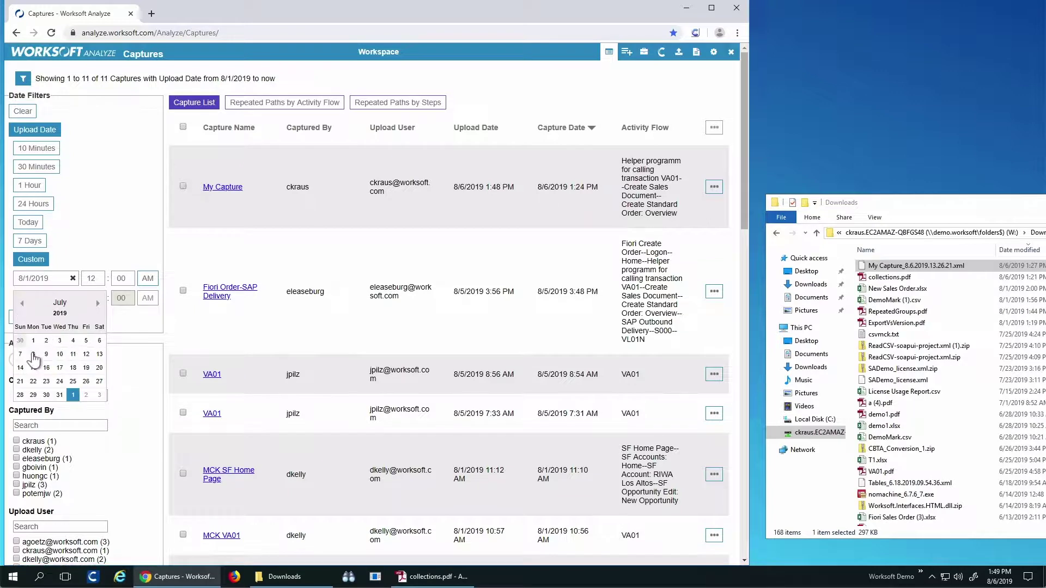
{"action": "left_click", "coordinate": [33, 340]}
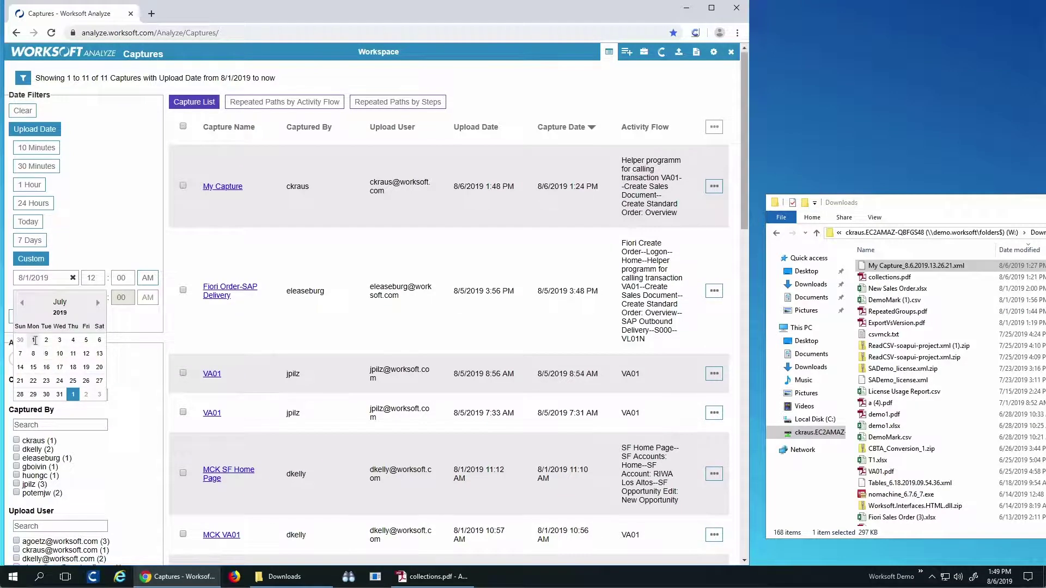
{"action": "left_click", "coordinate": [63, 298]}
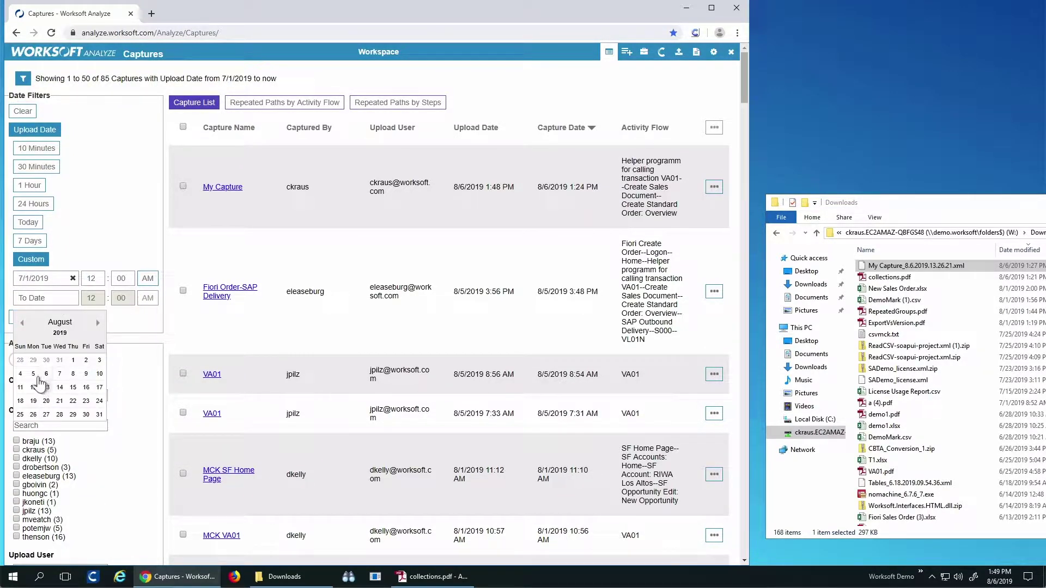
{"action": "left_click", "coordinate": [34, 375]}
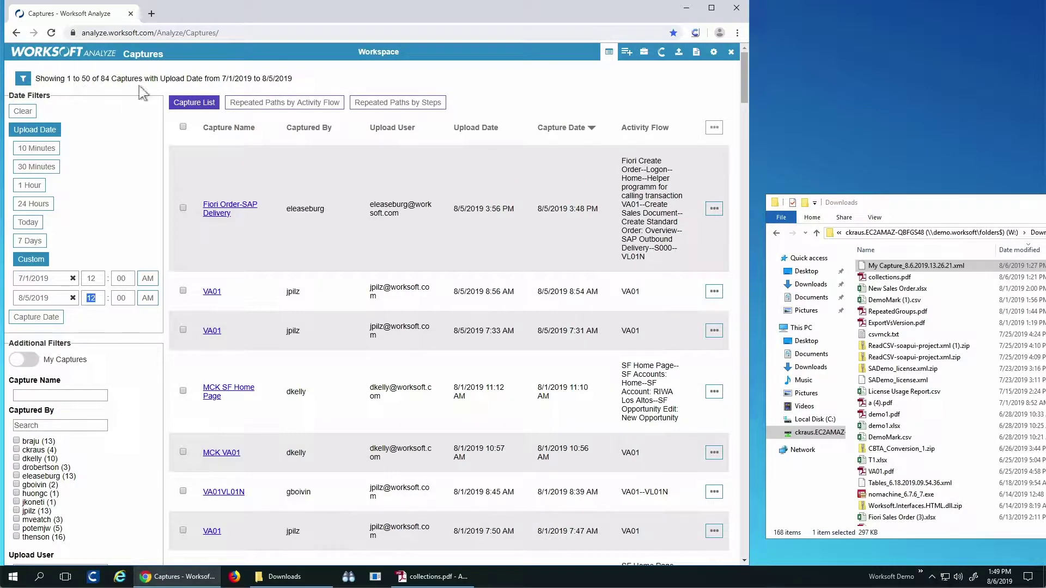
{"action": "scroll", "coordinate": [529, 334], "scroll_direction": "down", "scroll_amount": 4}
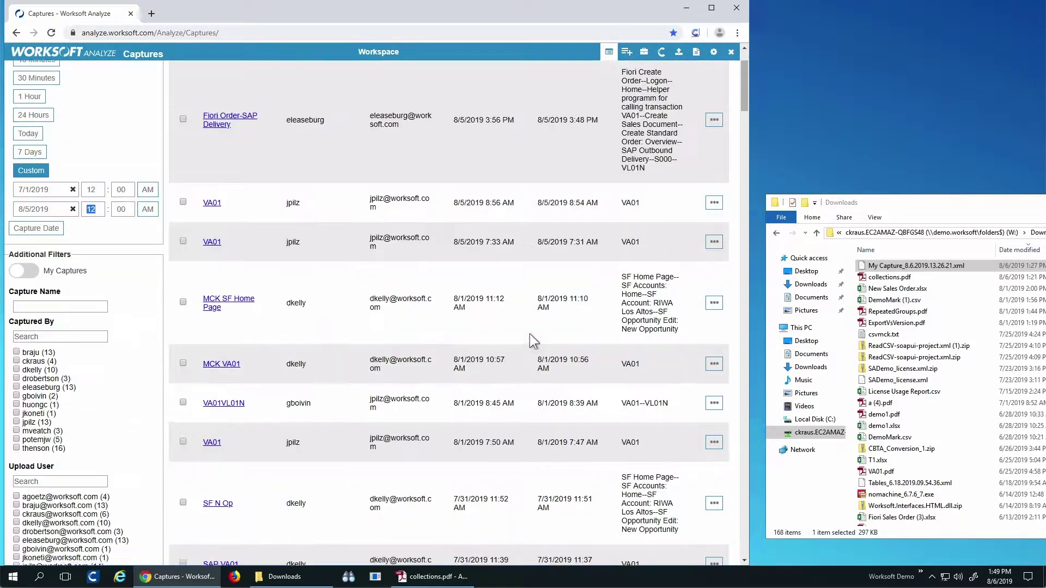
{"action": "scroll", "coordinate": [529, 333], "scroll_direction": "up", "scroll_amount": 4}
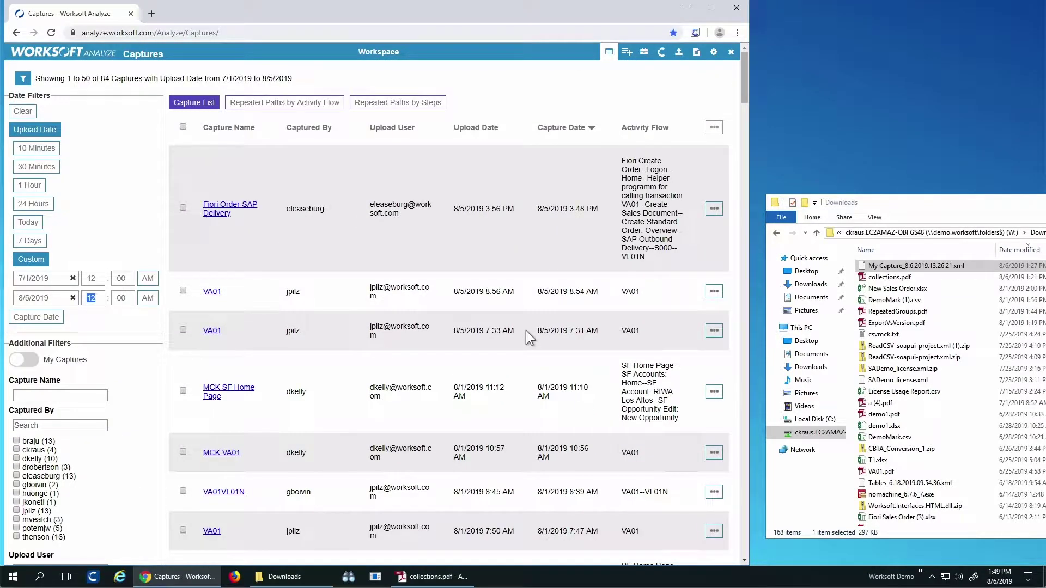
{"action": "left_click", "coordinate": [182, 128]}
{"action": "left_click", "coordinate": [715, 129]}
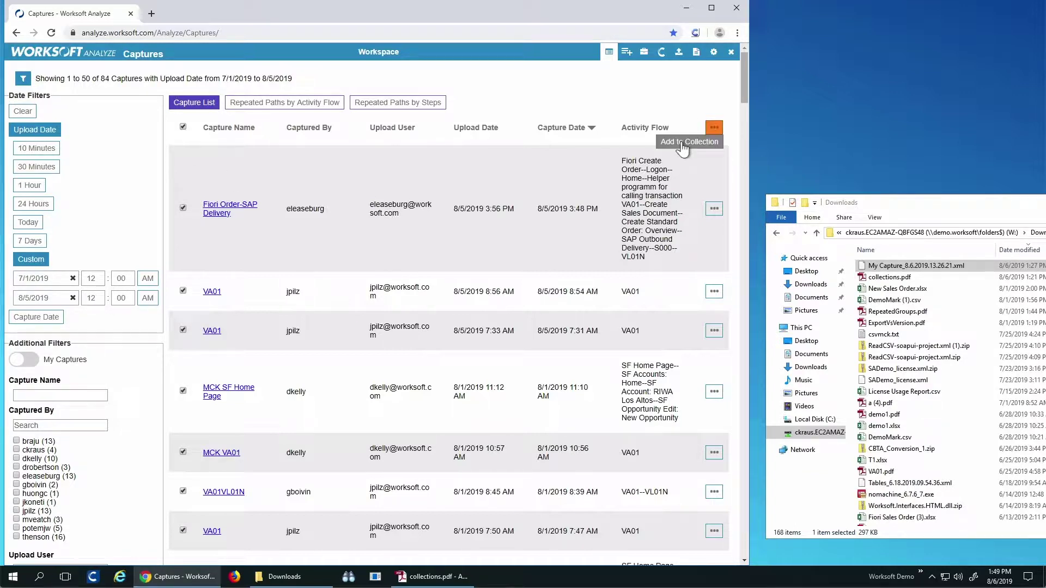
{"action": "left_click", "coordinate": [183, 128]}
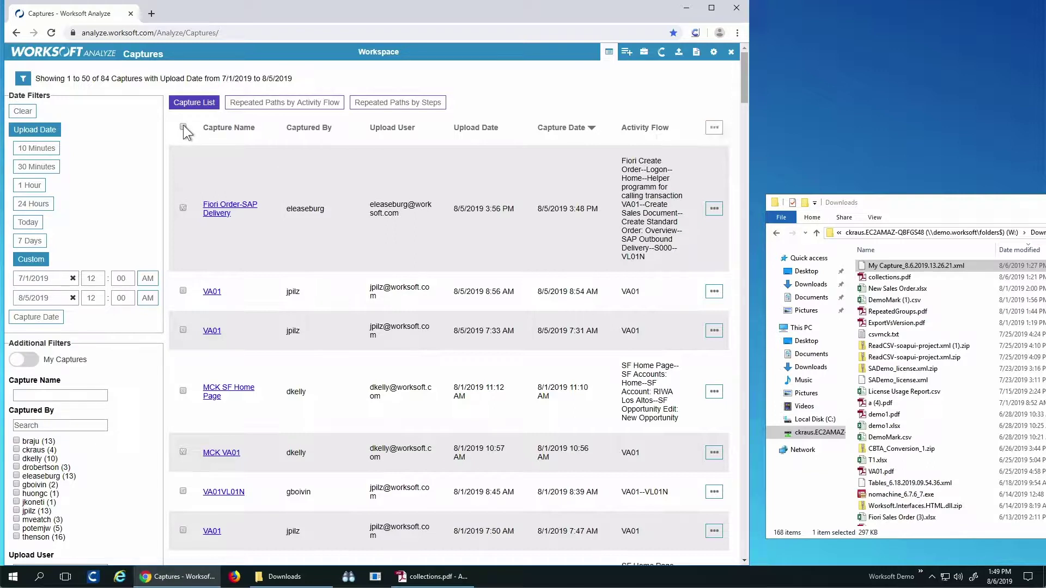
Step: Add the two VA01 captures uploaded on 8/5/2019 to "my collection" together
{"action": "left_click", "coordinate": [183, 286]}
{"action": "left_click", "coordinate": [182, 326]}
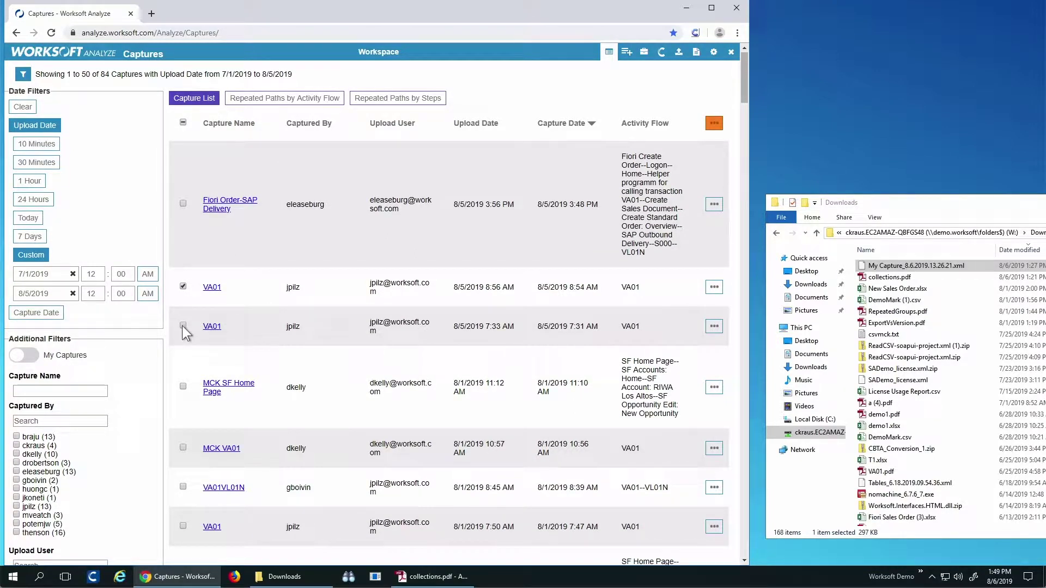
{"action": "left_click", "coordinate": [716, 129]}
{"action": "left_click", "coordinate": [698, 143]}
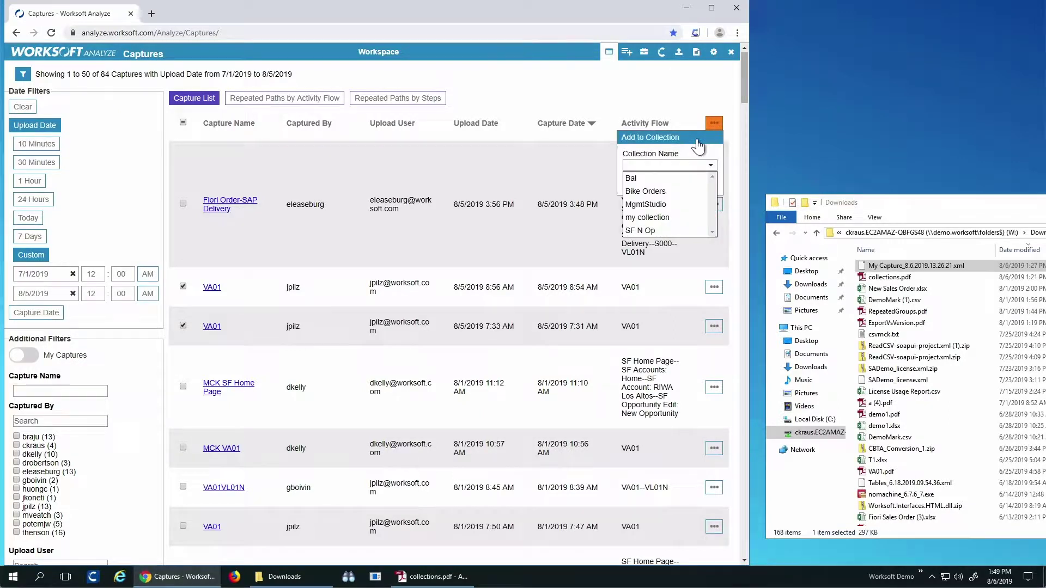
{"action": "left_click", "coordinate": [661, 218]}
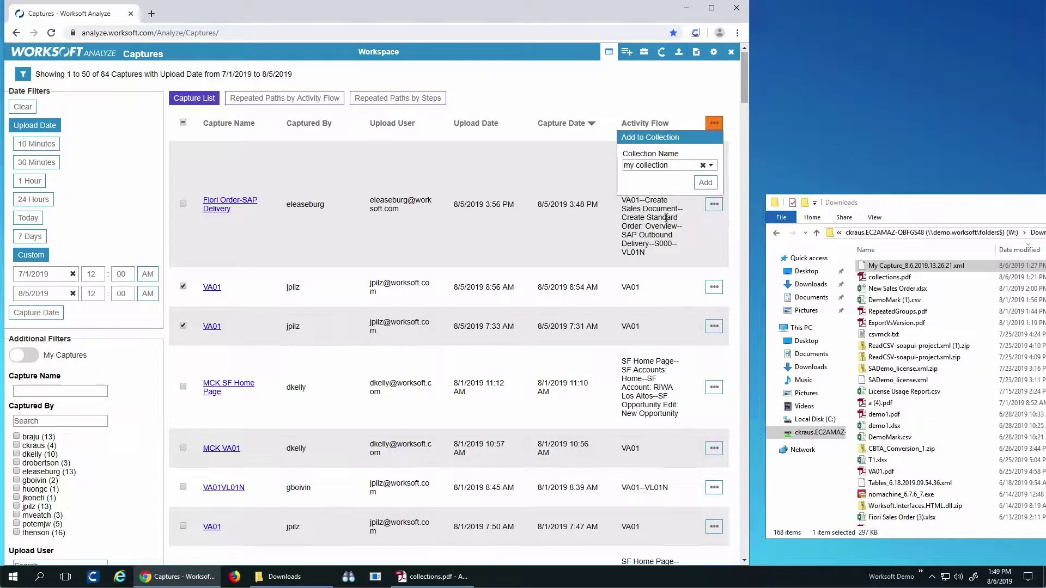
{"action": "left_click", "coordinate": [705, 183]}
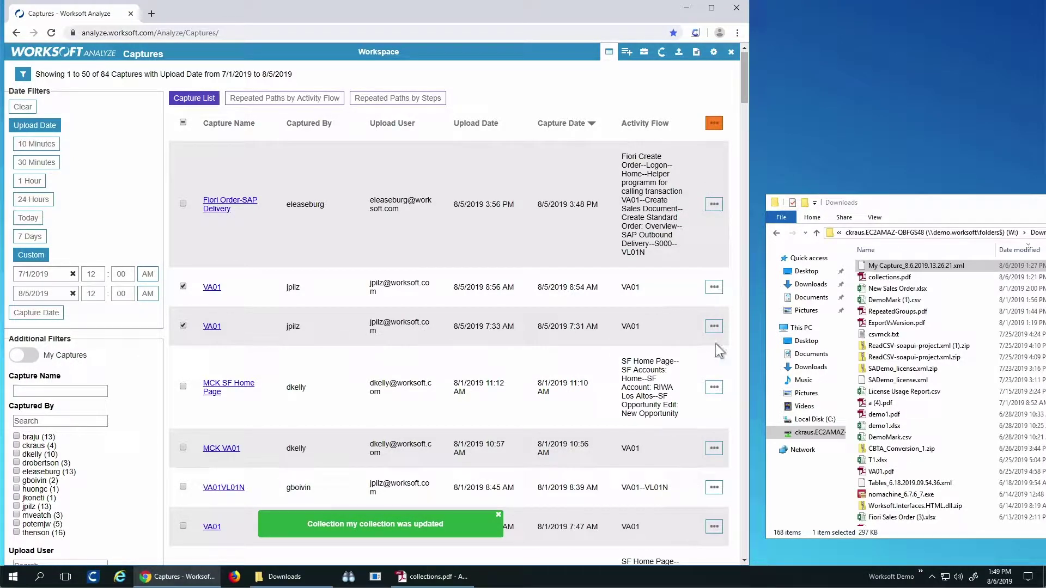
Step: Add the single MCK VA01 capture to "my collection"
{"action": "scroll", "coordinate": [714, 392], "scroll_direction": "down", "scroll_amount": 1}
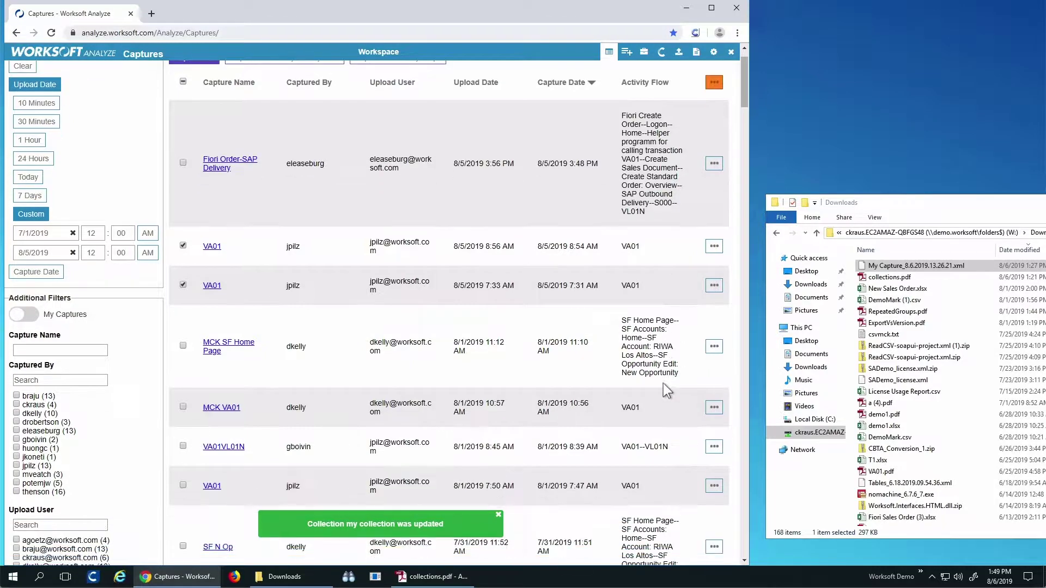
{"action": "left_click", "coordinate": [714, 404]}
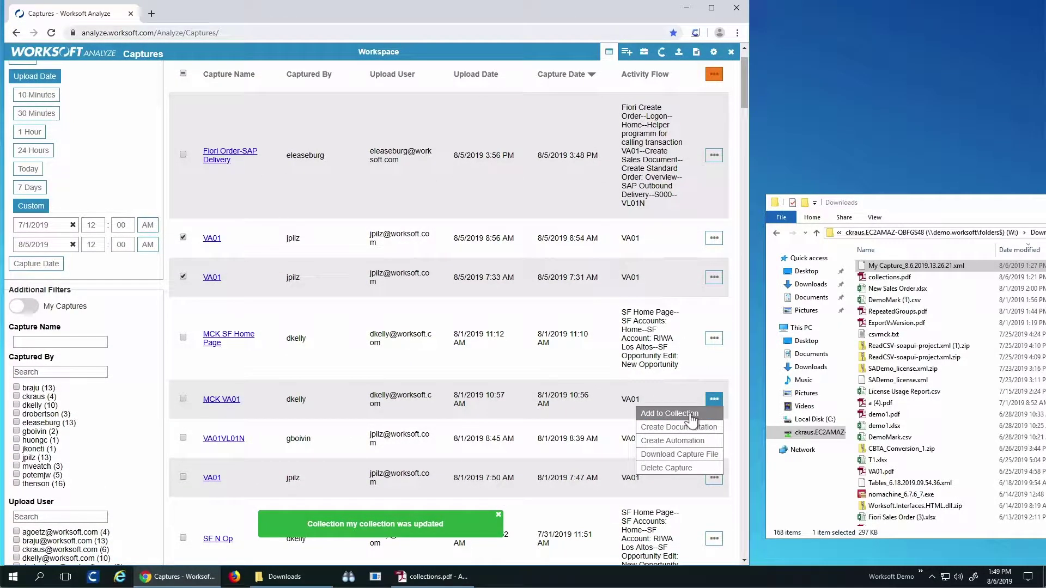
{"action": "left_click", "coordinate": [692, 420]}
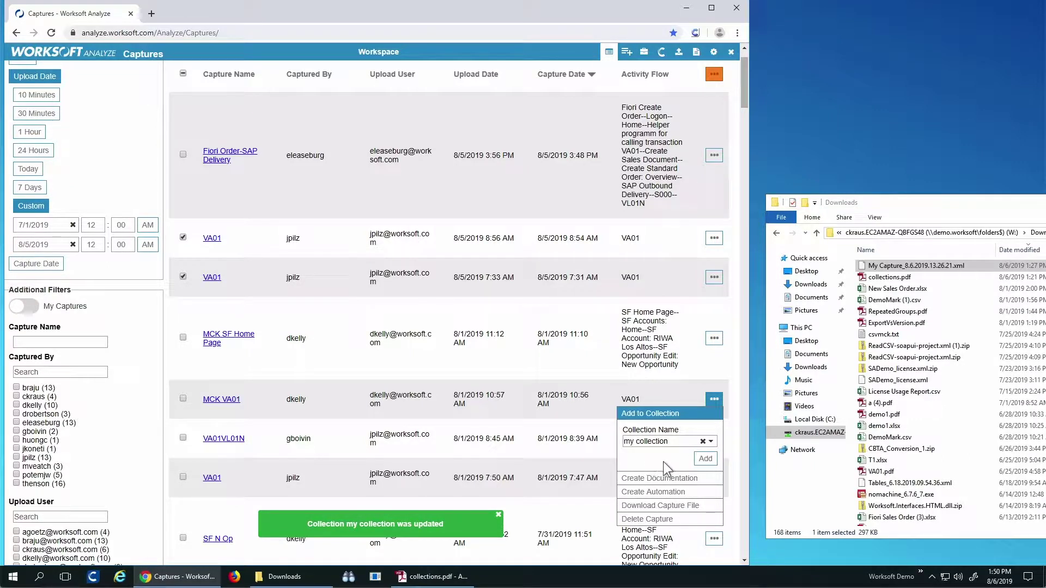
{"action": "left_click", "coordinate": [705, 461]}
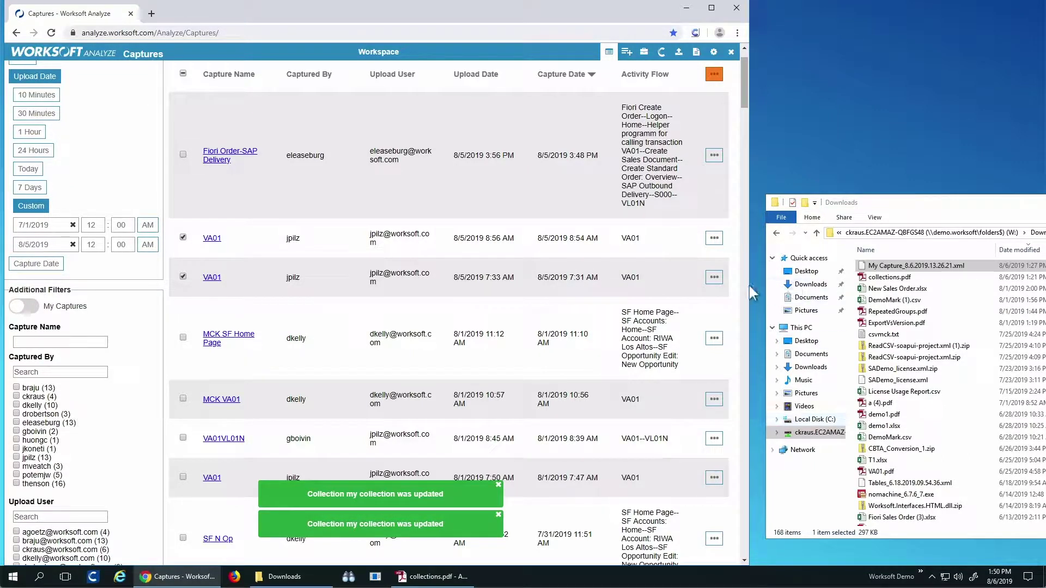
Step: Maximize the browser window, dismiss both update notifications and deselect the two VA01 captures
{"action": "left_click", "coordinate": [711, 8]}
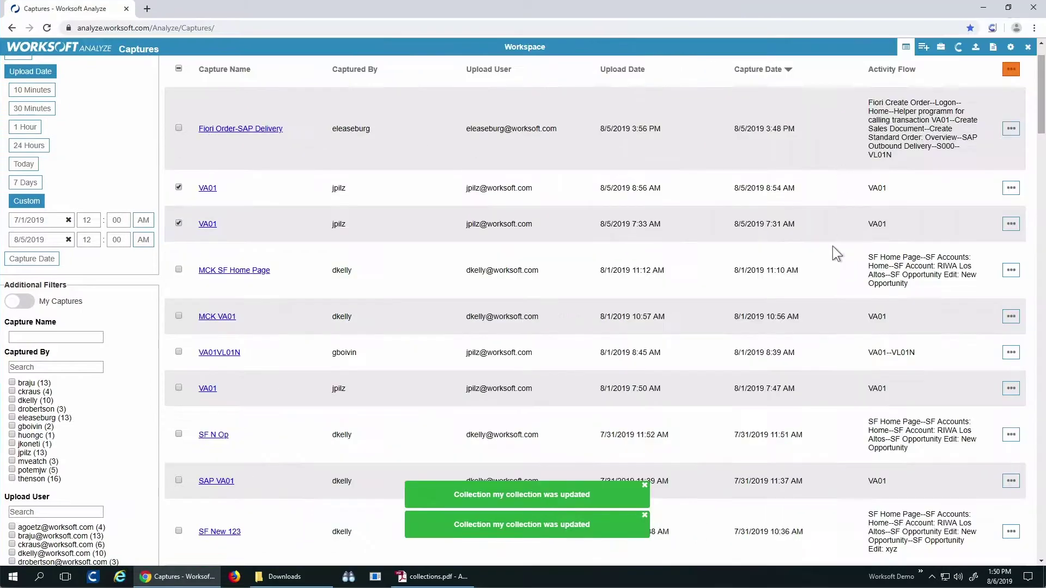
{"action": "left_click", "coordinate": [645, 485]}
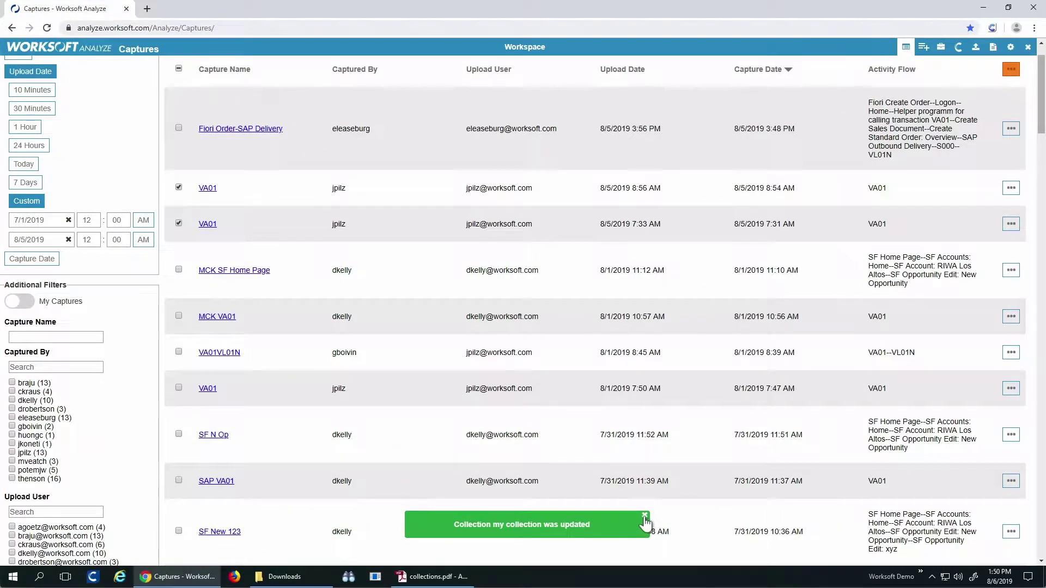
{"action": "left_click", "coordinate": [645, 515]}
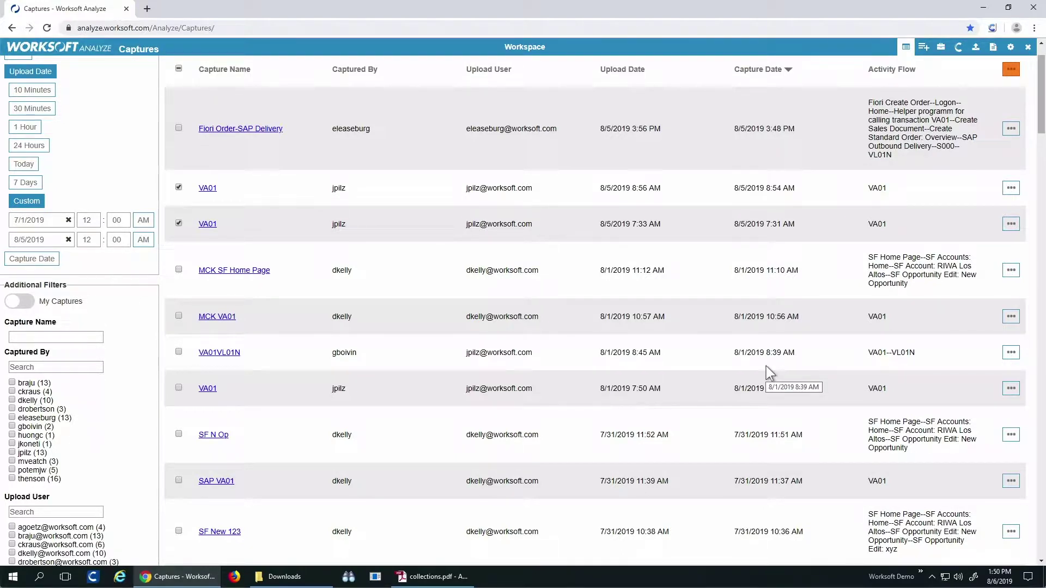
{"action": "left_click", "coordinate": [178, 188]}
{"action": "left_click", "coordinate": [178, 224]}
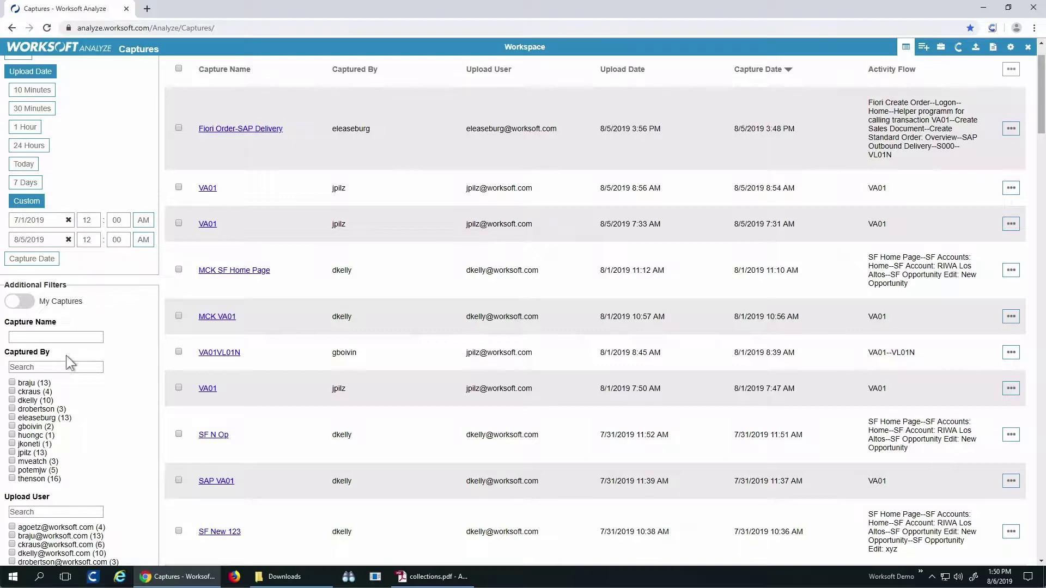
Step: Filter the captures by activity flow "vl01n"
{"action": "scroll", "coordinate": [72, 348], "scroll_direction": "down", "scroll_amount": 8}
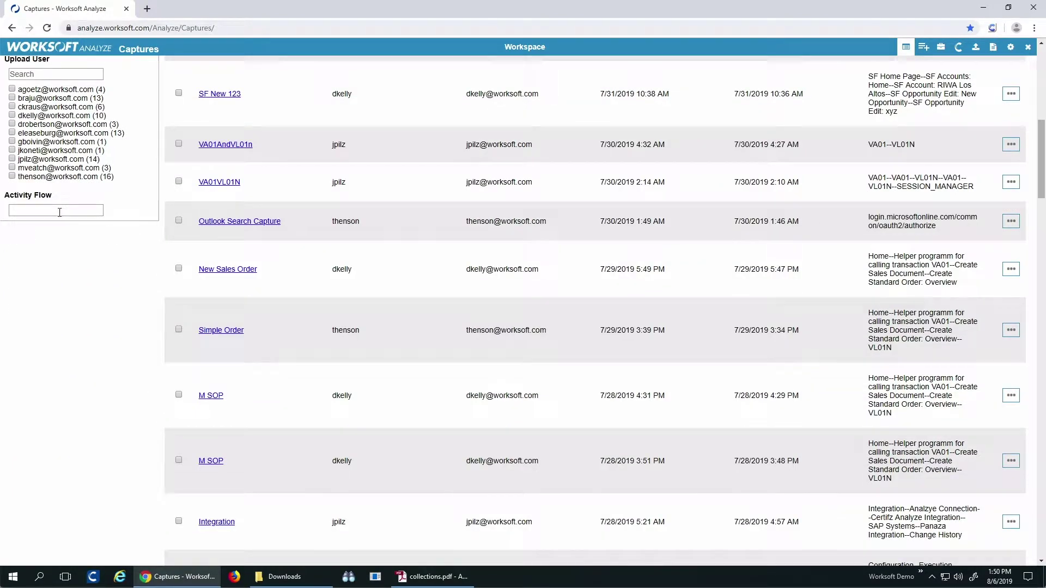
{"action": "left_click", "coordinate": [59, 213]}
{"action": "type", "text": "vl01n"}
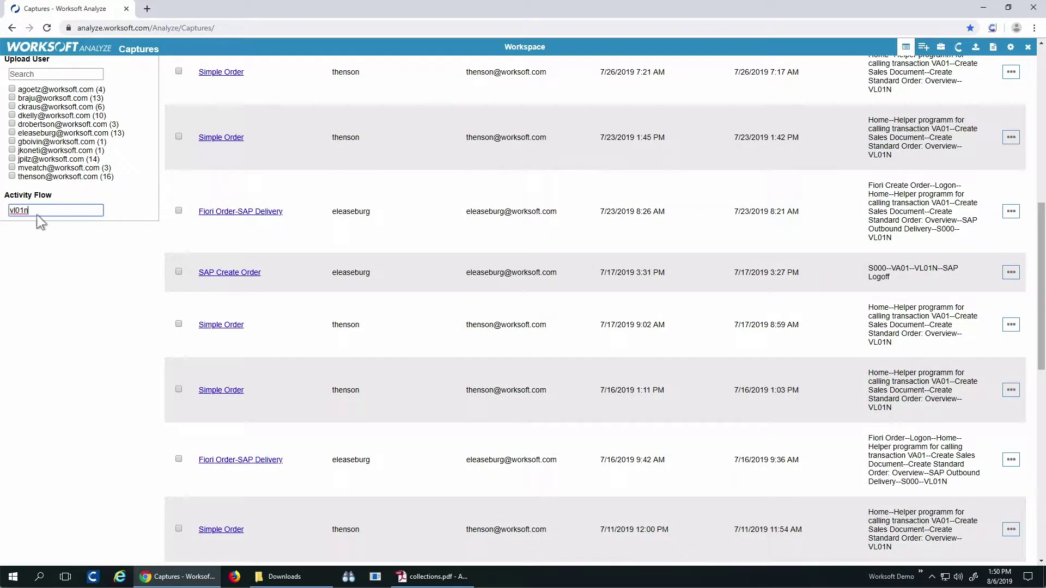
Step: Show the repeated paths by activity flow, sorted by capture count with the highest first
{"action": "scroll", "coordinate": [388, 180], "scroll_direction": "up", "scroll_amount": 10}
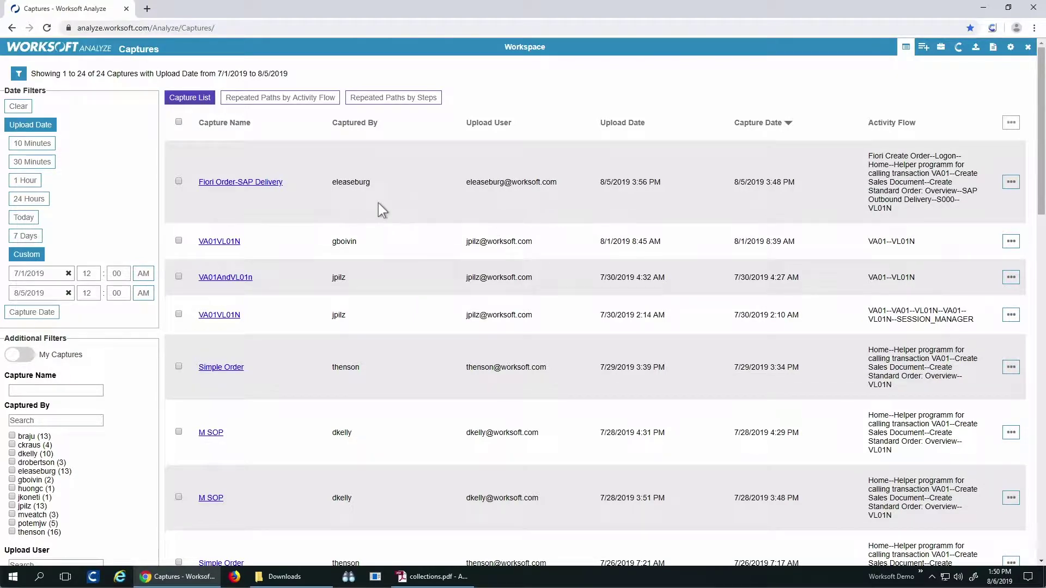
{"action": "left_click", "coordinate": [279, 104]}
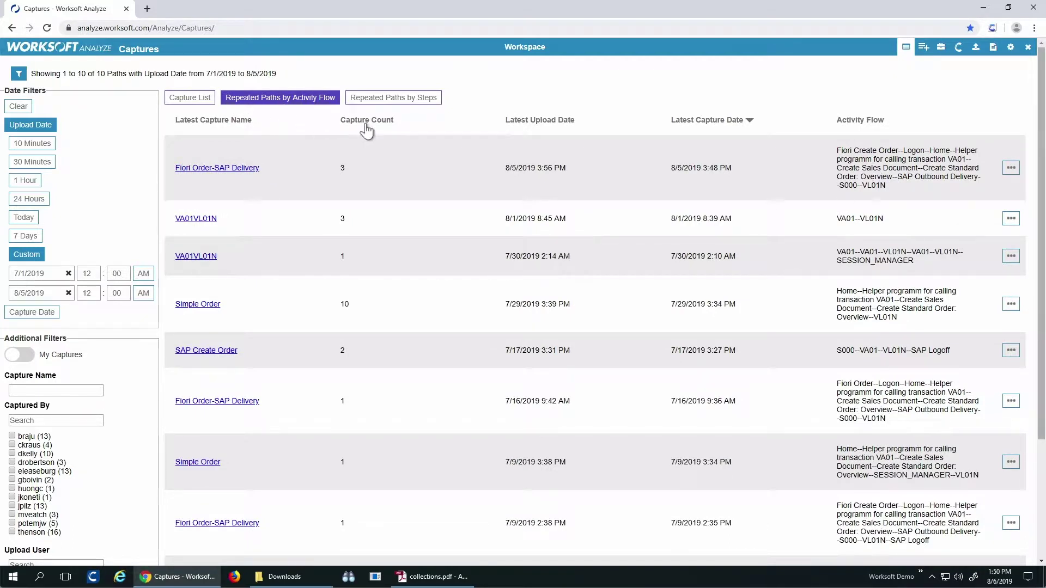
{"action": "left_click", "coordinate": [367, 122]}
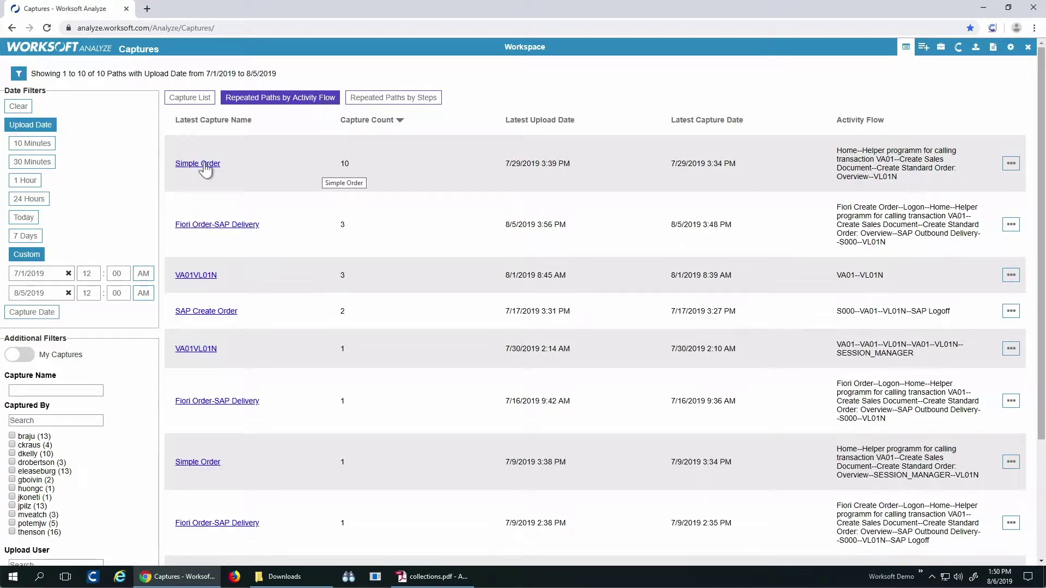
Step: Add the Simple Order path with ten captures, grouped by activity flow, to "my collection"
{"action": "left_click", "coordinate": [1011, 164]}
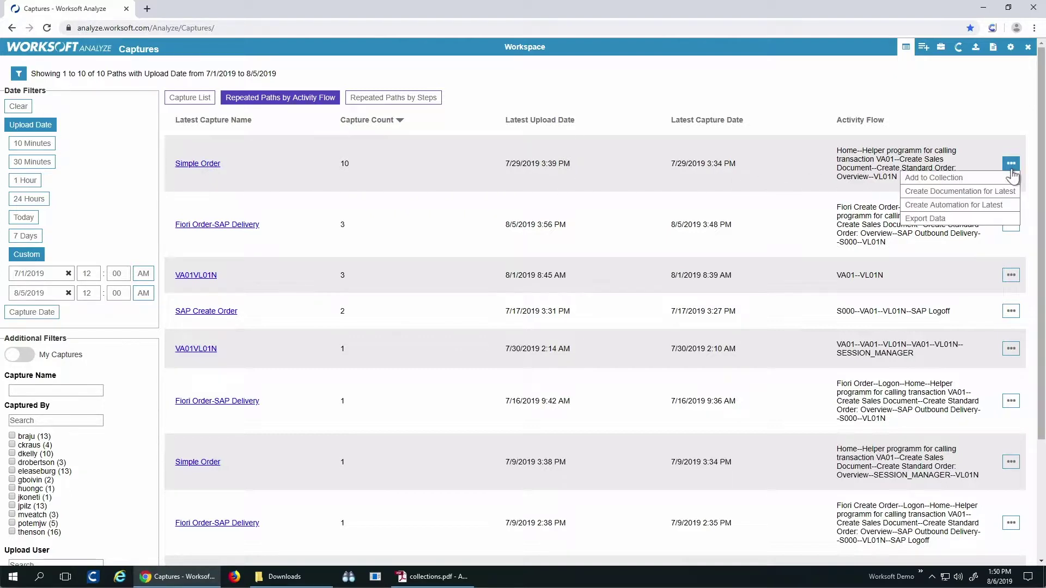
{"action": "left_click", "coordinate": [953, 186]}
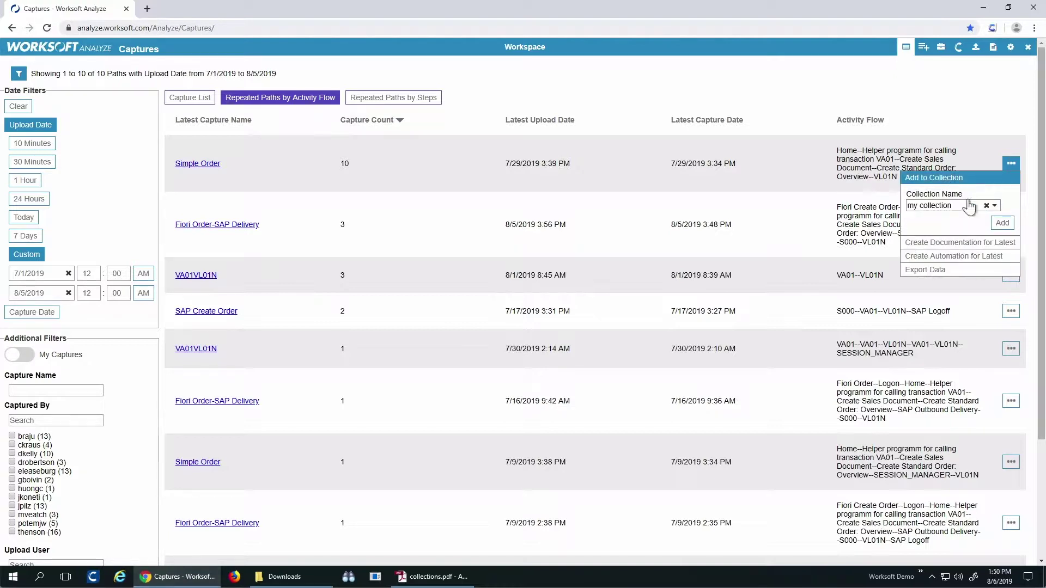
{"action": "left_click", "coordinate": [1000, 226]}
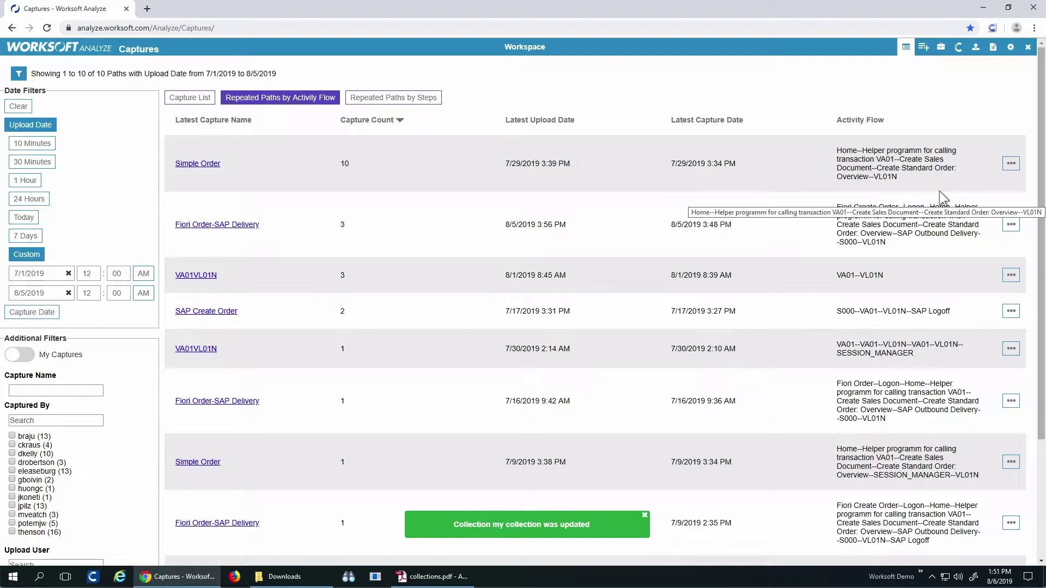
Step: Review the captures within the ten-capture Simple Order path, return to the paths list and dismiss the update notification
{"action": "left_click", "coordinate": [200, 165]}
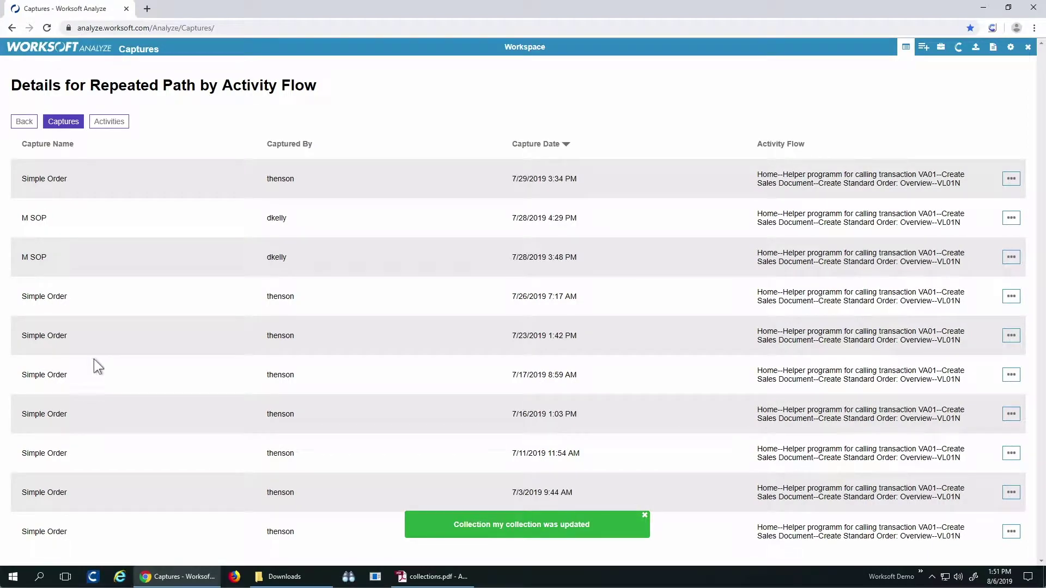
{"action": "left_click", "coordinate": [24, 121]}
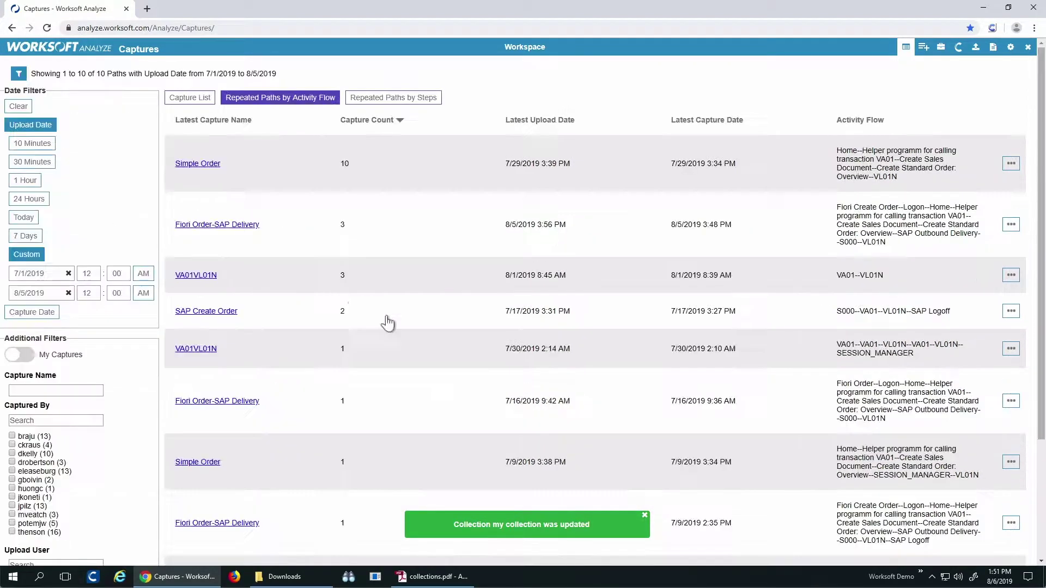
{"action": "left_click", "coordinate": [645, 516]}
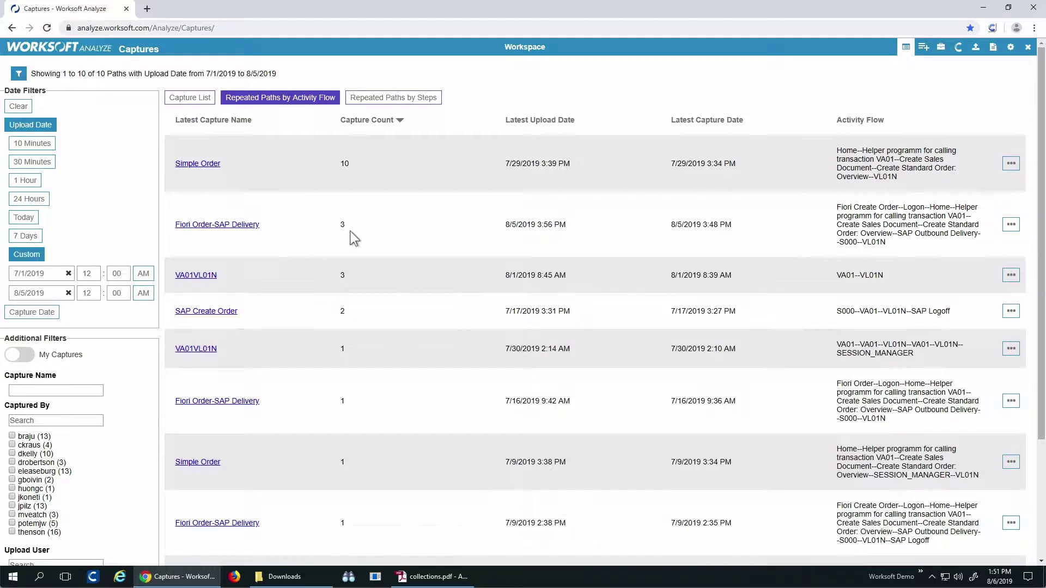
Step: Add the VA01VL01N path with three captures to "my collection"
{"action": "left_click", "coordinate": [1010, 277]}
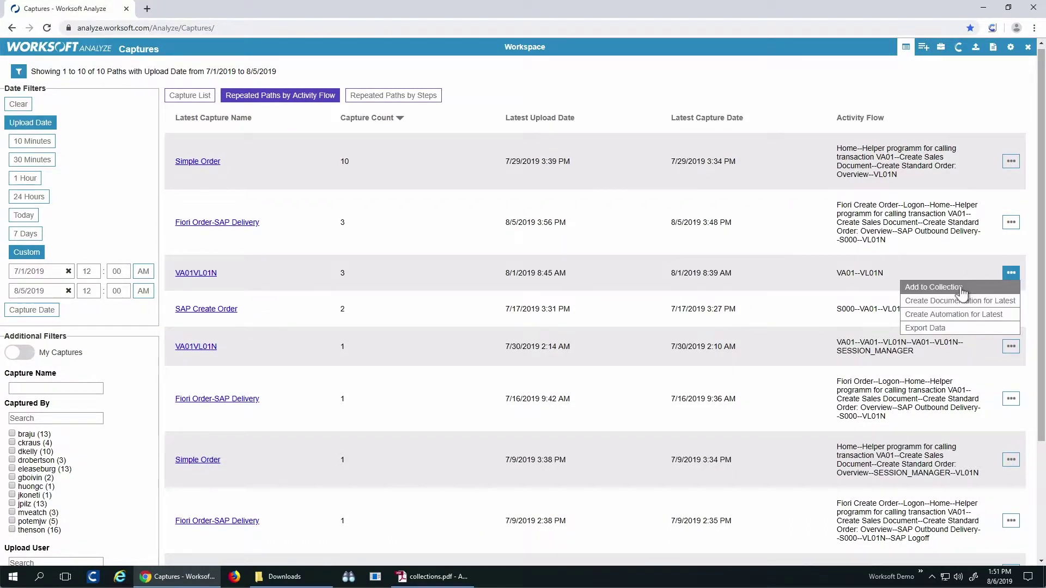
{"action": "left_click", "coordinate": [962, 292]}
{"action": "left_click", "coordinate": [1002, 334]}
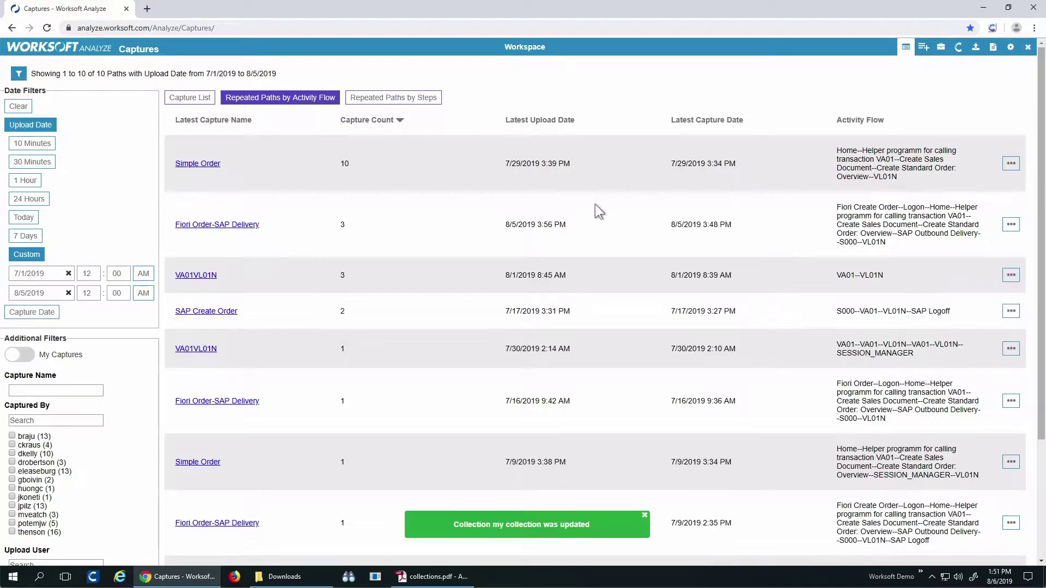
Step: Show the repeated paths by steps, highest capture count first, and add the two-capture Fiori Order-SAP Delivery path to "my collection"
{"action": "left_click", "coordinate": [411, 104]}
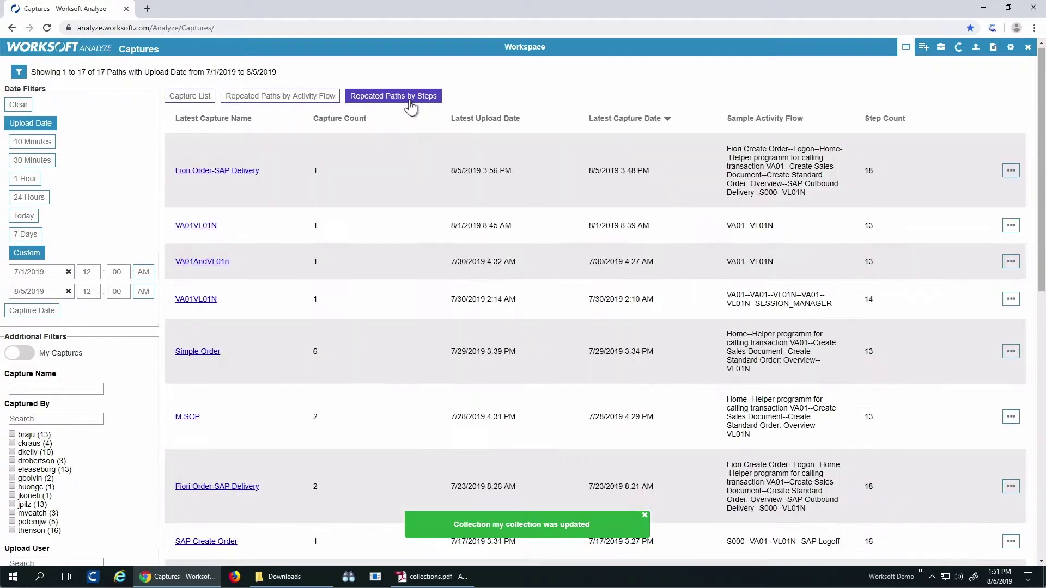
{"action": "left_click", "coordinate": [344, 121]}
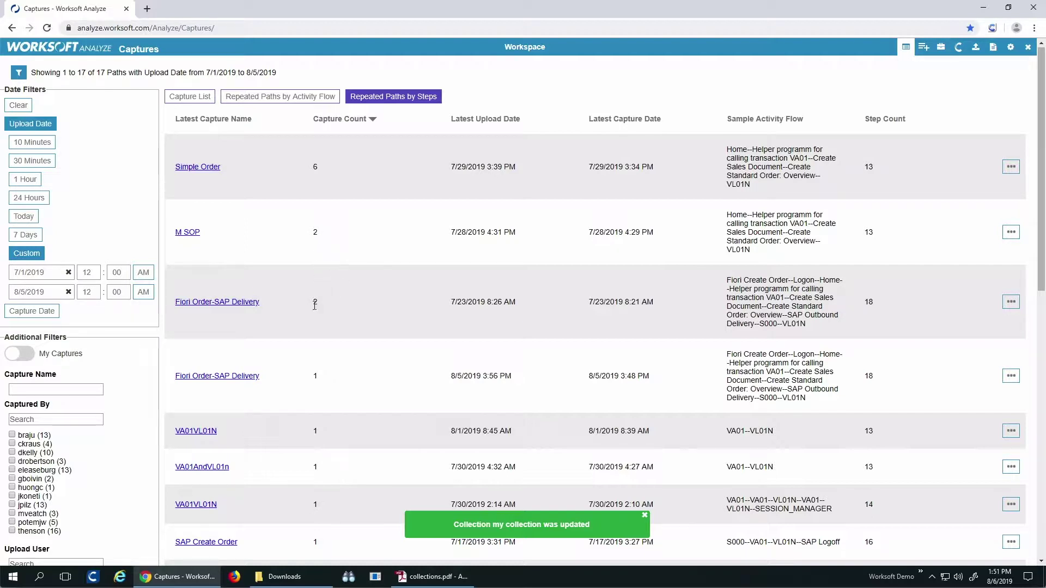
{"action": "left_click", "coordinate": [1010, 303]}
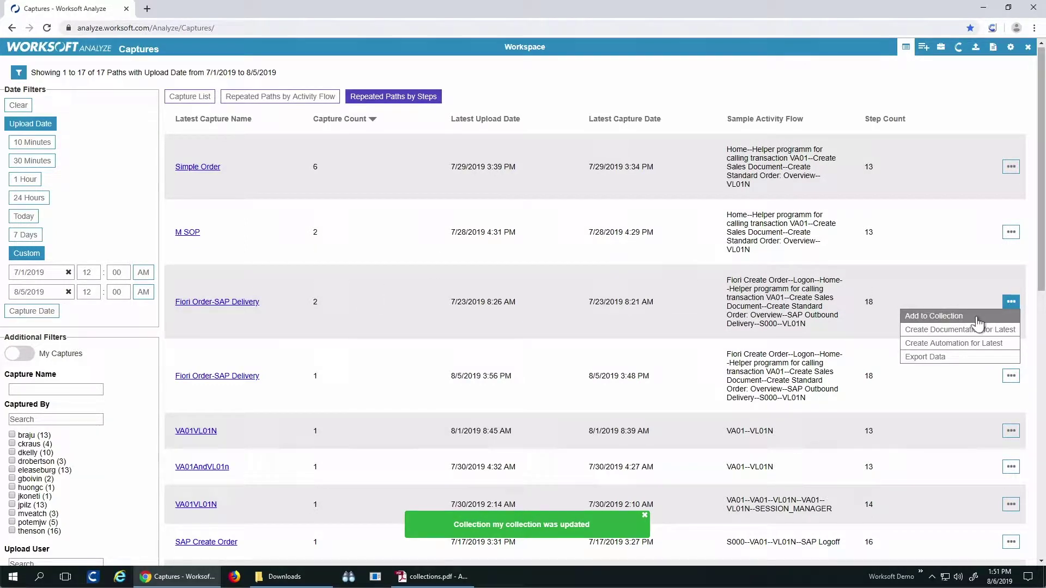
{"action": "left_click", "coordinate": [977, 317]}
{"action": "left_click", "coordinate": [1002, 362]}
Step: Add the M SOP path to "my collection" and start adding the six-capture Simple Order path to a collection
{"action": "left_click", "coordinate": [1011, 232]}
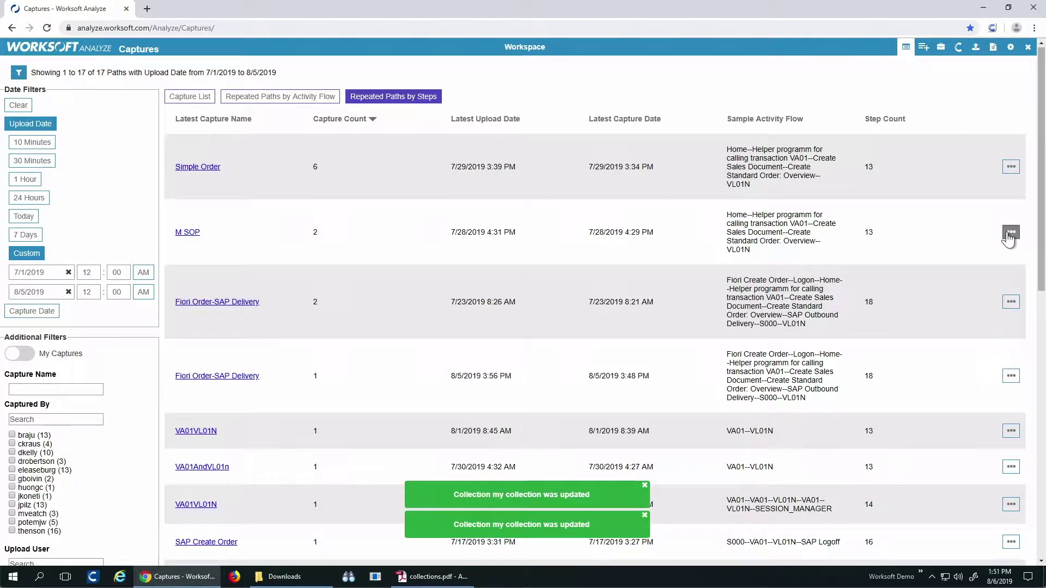
{"action": "left_click", "coordinate": [970, 246]}
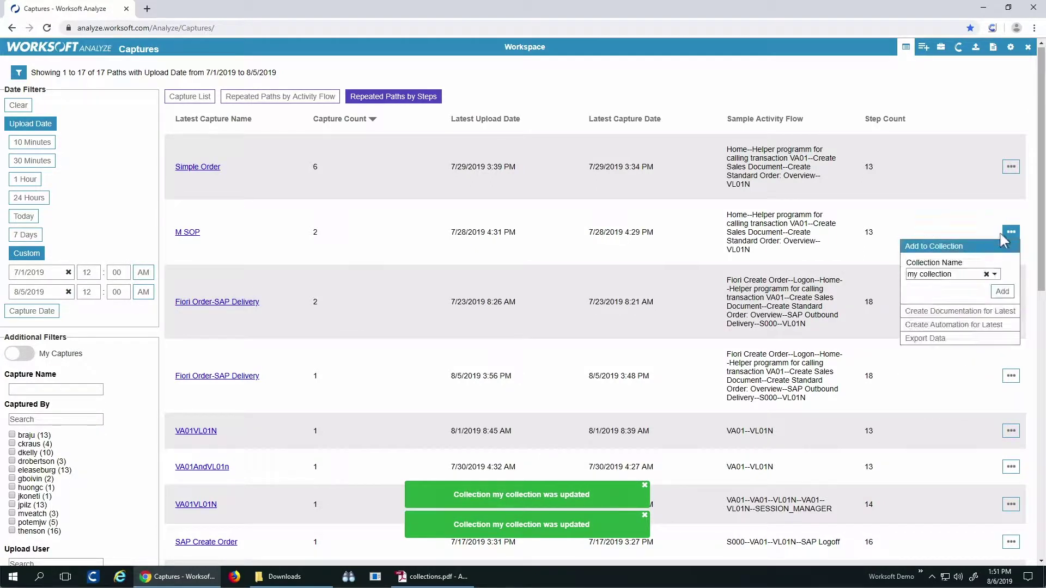
{"action": "left_click", "coordinate": [1011, 167]}
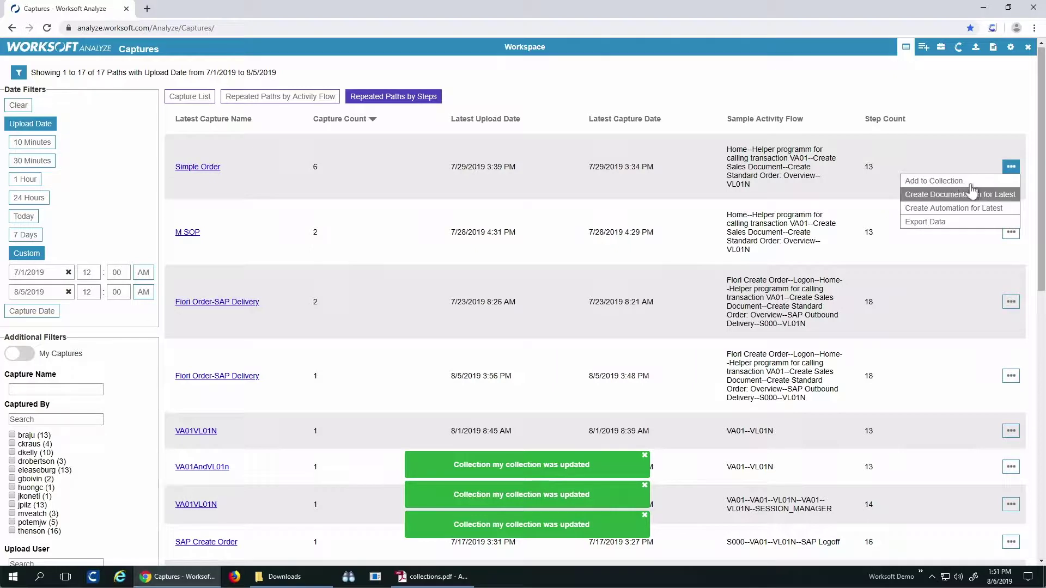
{"action": "left_click", "coordinate": [938, 181]}
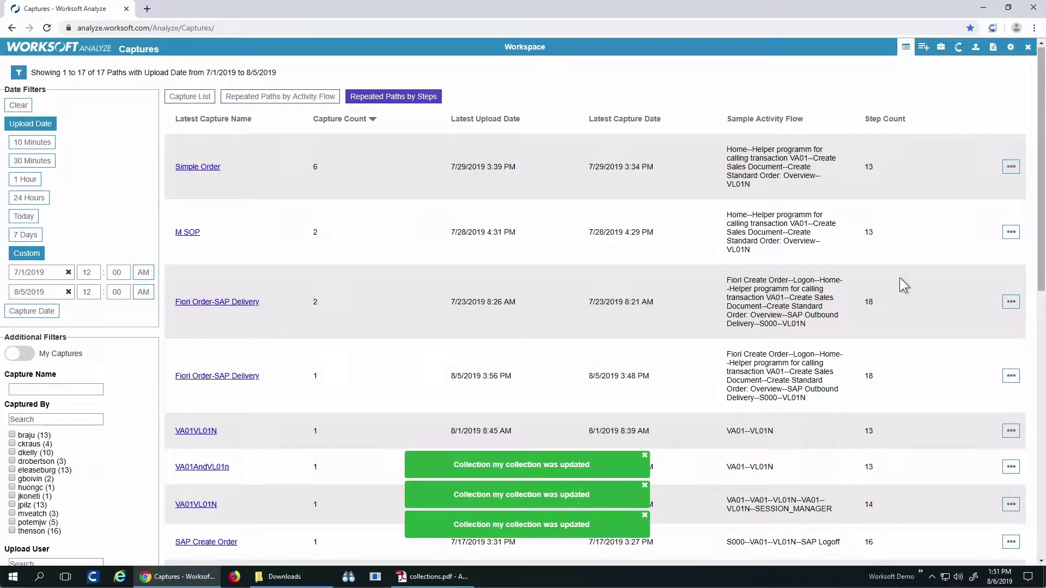
Step: Review the captures in the step-based Simple Order path and return to the activity-flow paths, sorted by highest capture count
{"action": "left_click", "coordinate": [210, 169]}
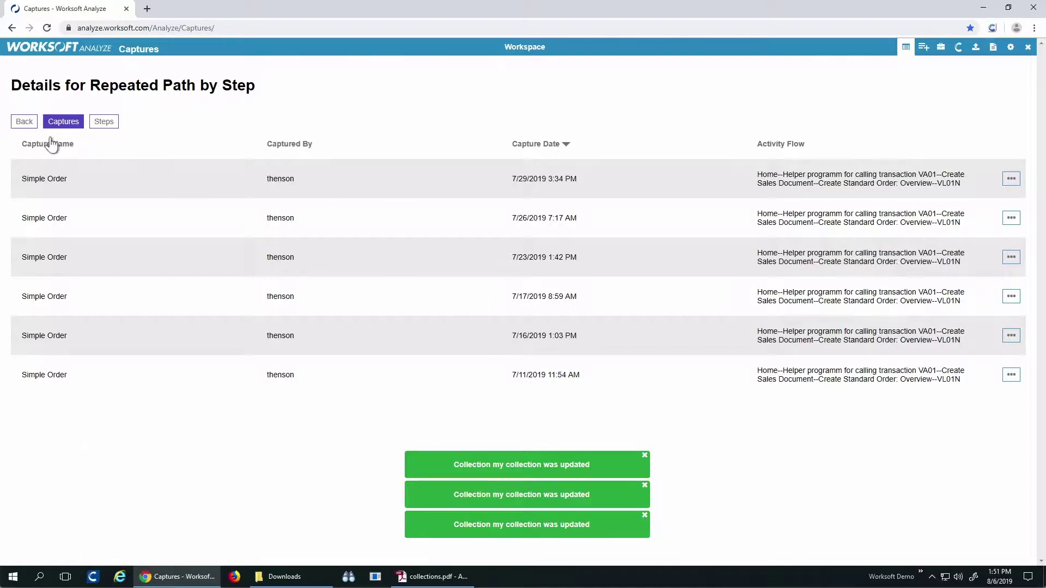
{"action": "left_click", "coordinate": [24, 121]}
{"action": "left_click", "coordinate": [287, 99]}
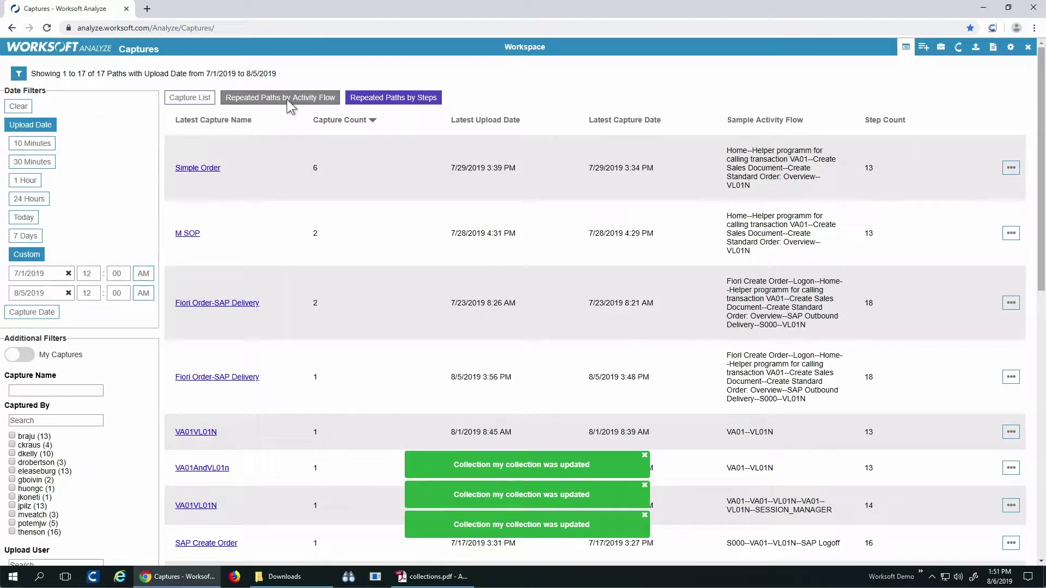
{"action": "left_click", "coordinate": [353, 126]}
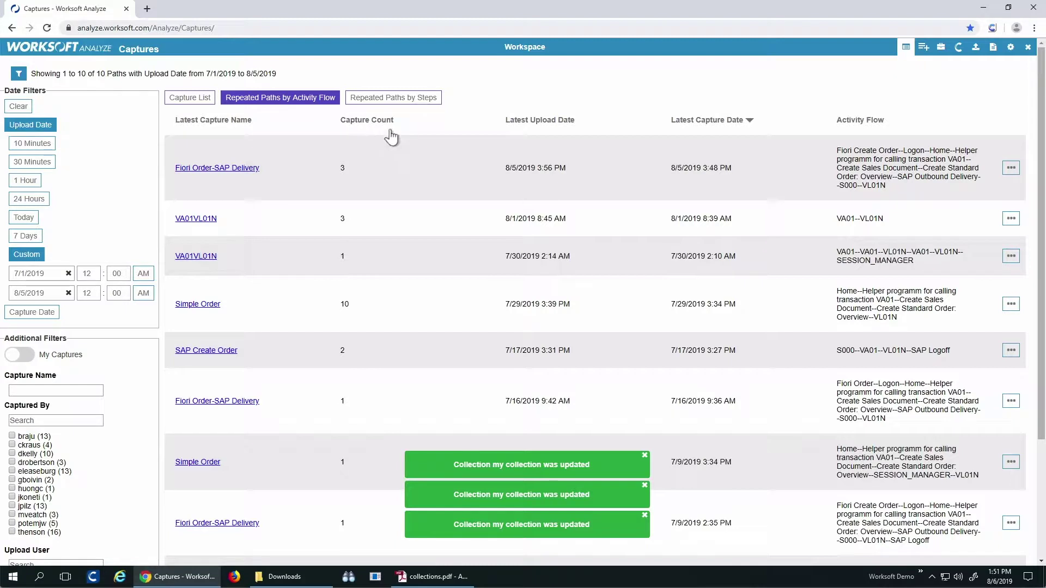
Step: Dismiss the three update notifications, examine the captures in the activity-flow Simple Order path and return to the paths list
{"action": "left_click", "coordinate": [645, 458]}
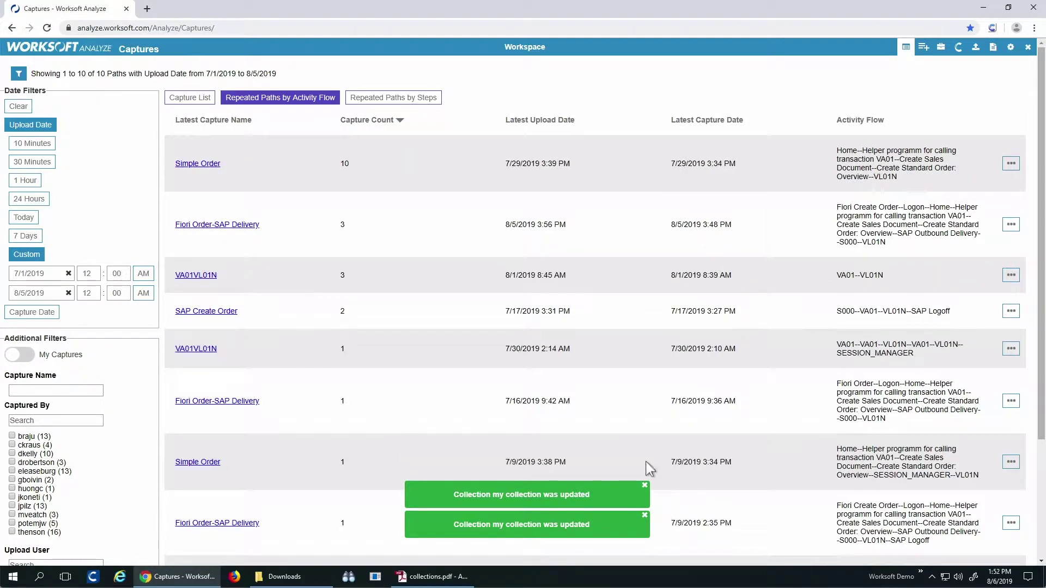
{"action": "left_click", "coordinate": [645, 486]}
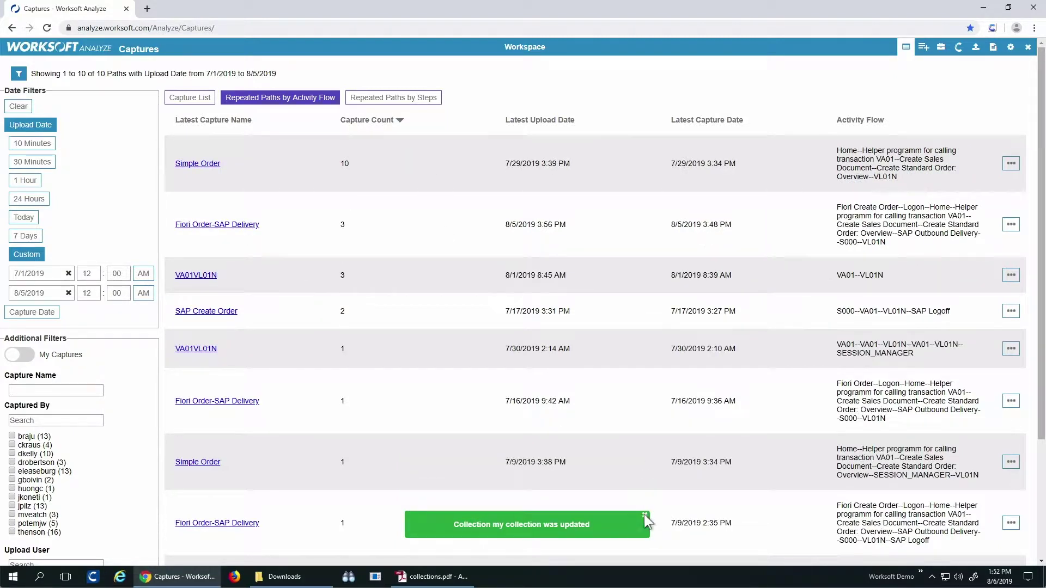
{"action": "left_click", "coordinate": [645, 515]}
{"action": "left_click", "coordinate": [199, 164]}
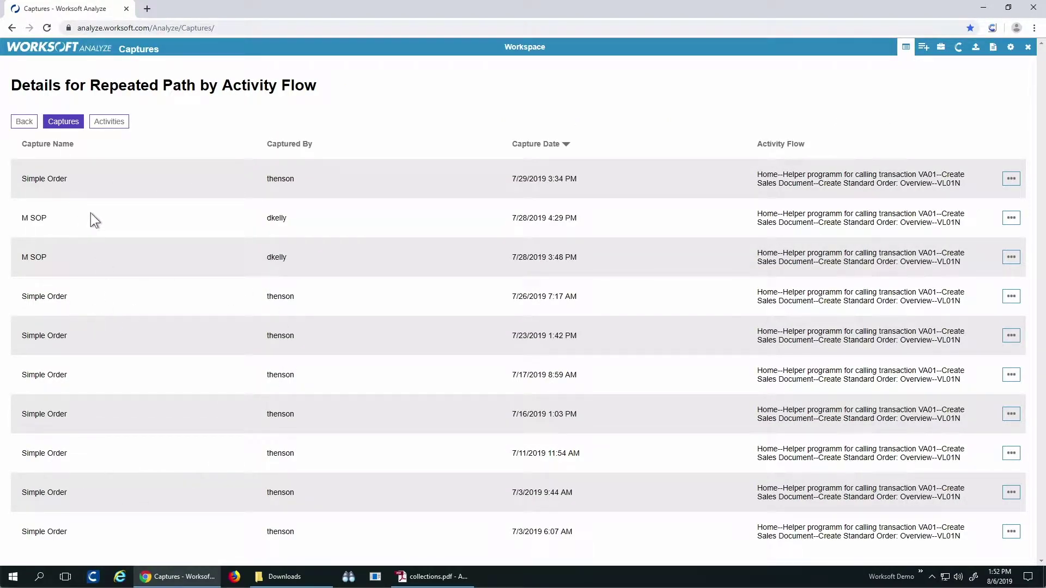
{"action": "left_click", "coordinate": [24, 122]}
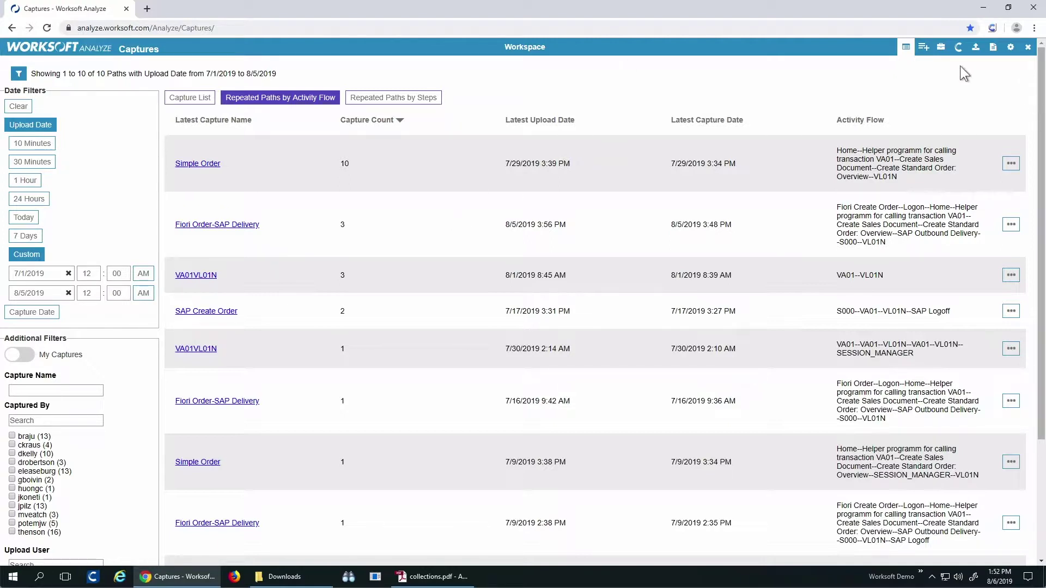
Step: Open "my collection" from the collections overview and look through its capture list
{"action": "left_click", "coordinate": [922, 47]}
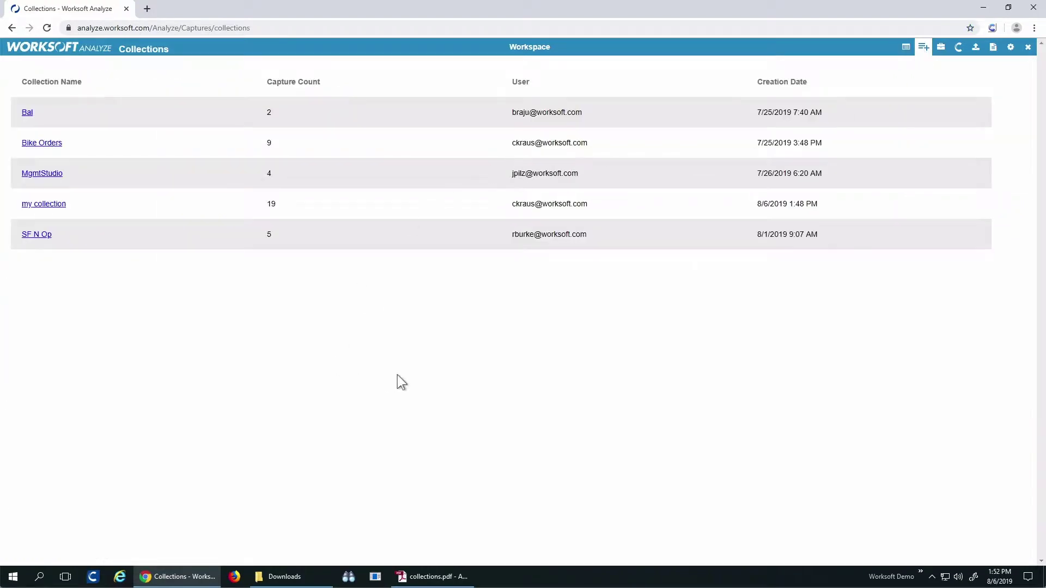
{"action": "left_click", "coordinate": [48, 205]}
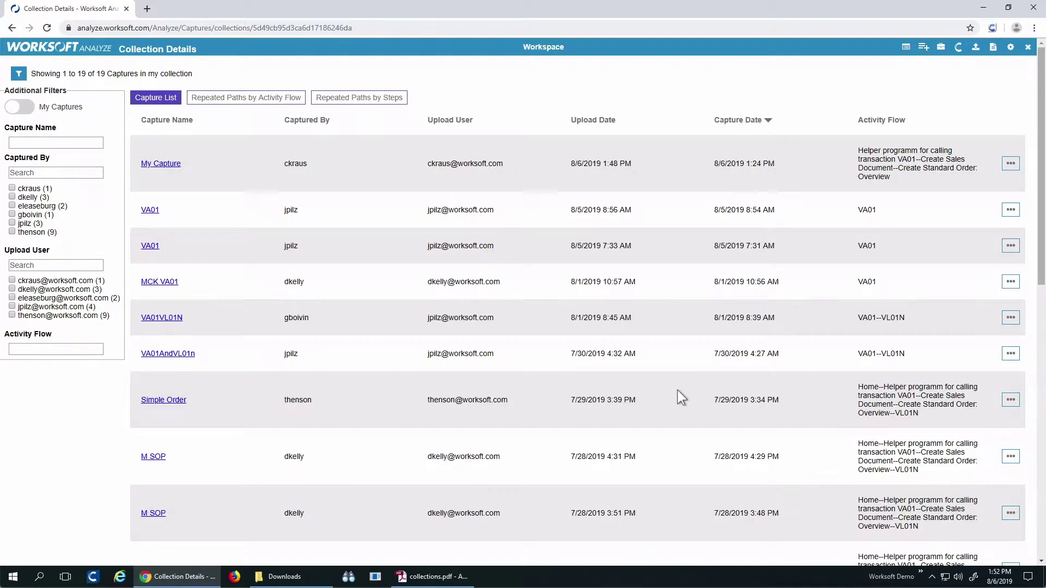
{"action": "scroll", "coordinate": [700, 392], "scroll_direction": "down", "scroll_amount": 6}
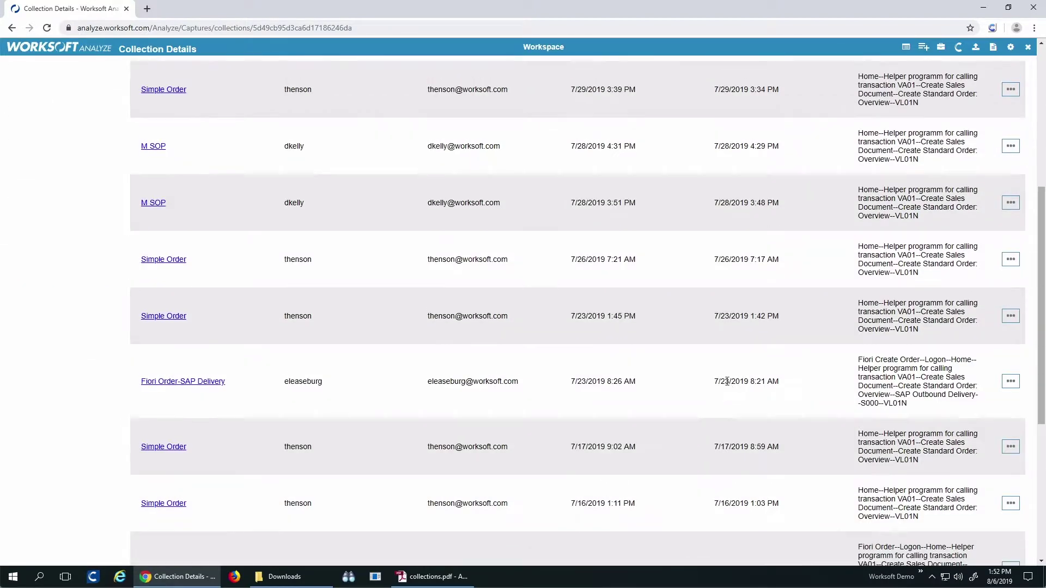
{"action": "scroll", "coordinate": [728, 386], "scroll_direction": "down", "scroll_amount": 2}
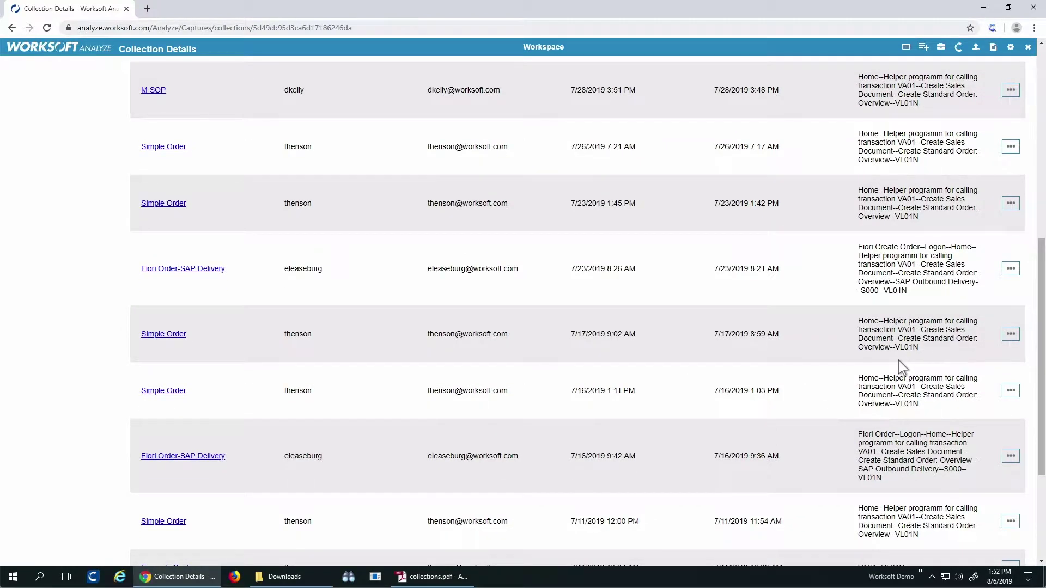
{"action": "scroll", "coordinate": [898, 360], "scroll_direction": "up", "scroll_amount": 8}
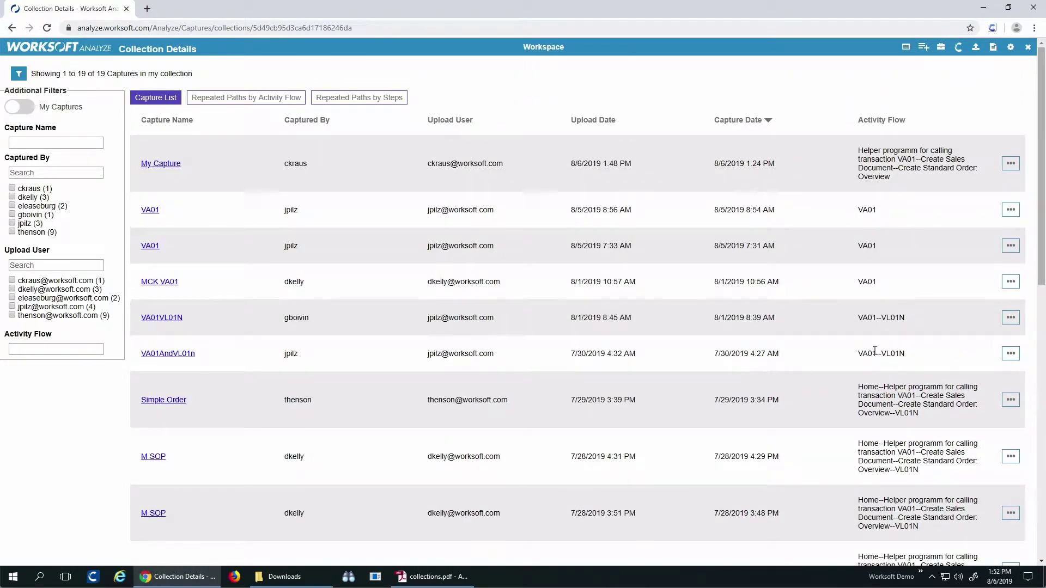
Step: Show the collection's repeated paths by activity flow and then by steps, each sorted with the highest capture count first
{"action": "left_click", "coordinate": [261, 101]}
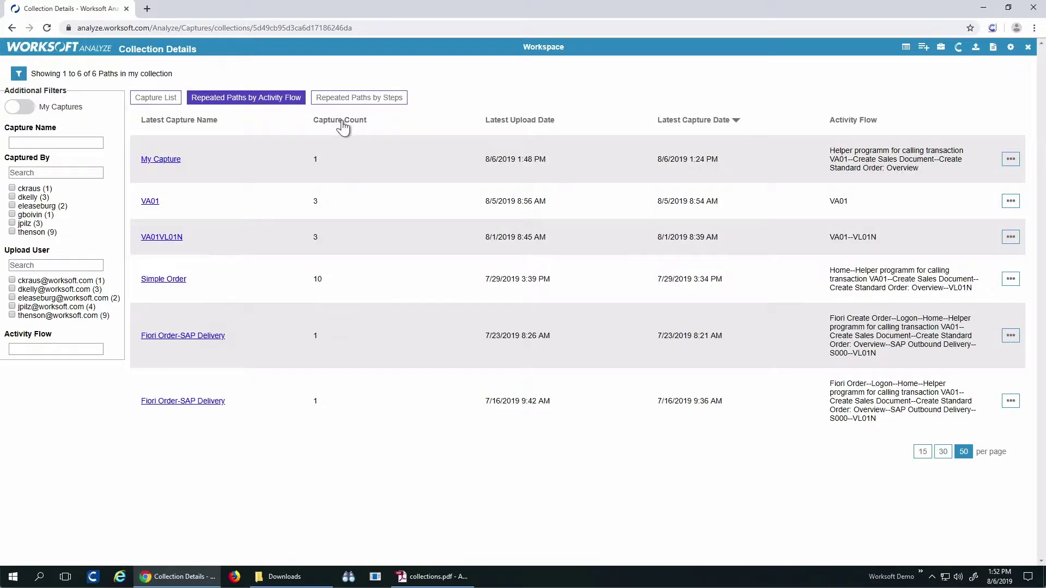
{"action": "left_click", "coordinate": [342, 122]}
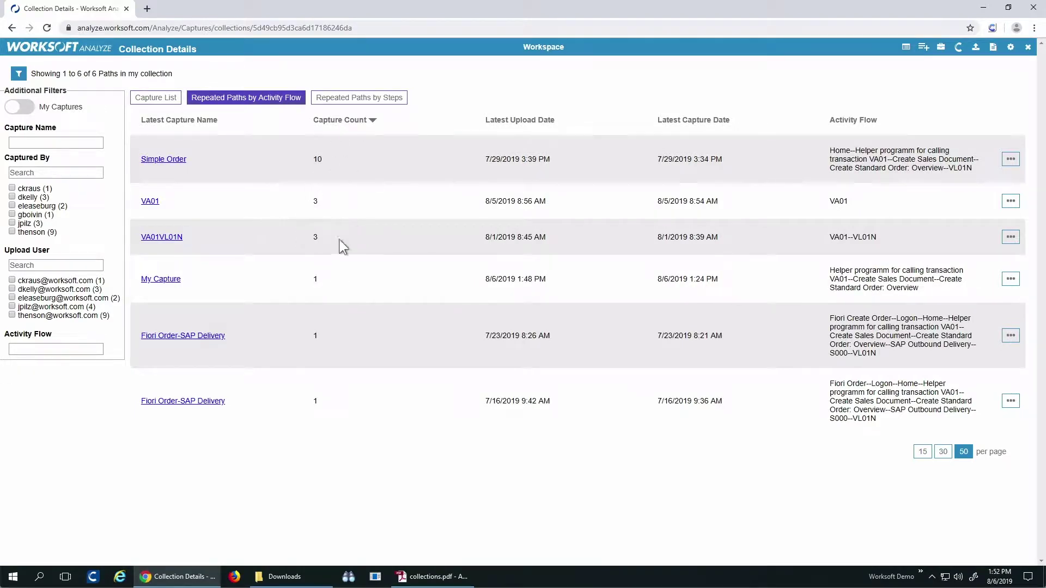
{"action": "left_click", "coordinate": [368, 103]}
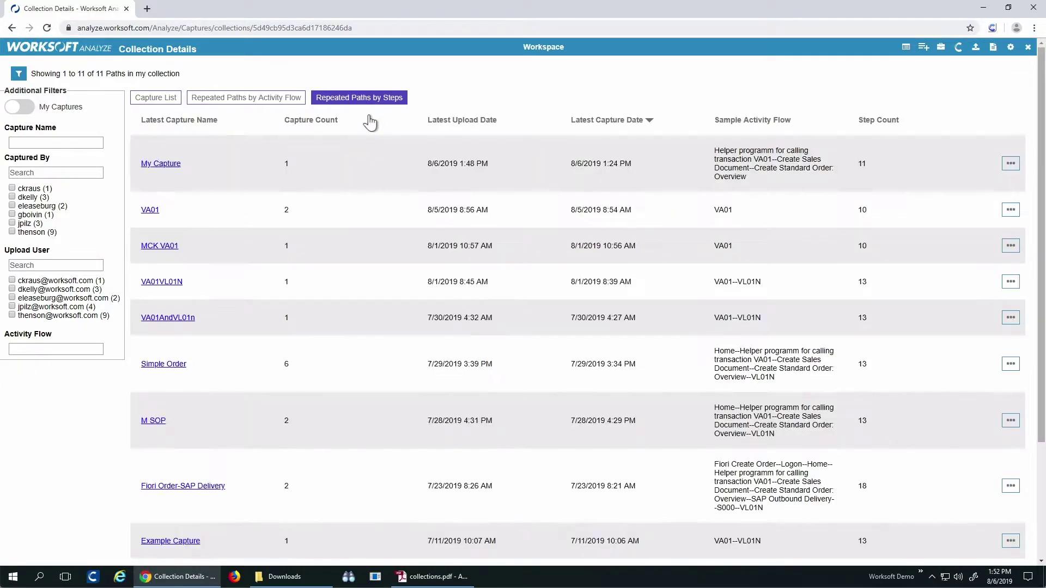
{"action": "left_click", "coordinate": [320, 127]}
{"action": "scroll", "coordinate": [288, 239], "scroll_direction": "down", "scroll_amount": 1}
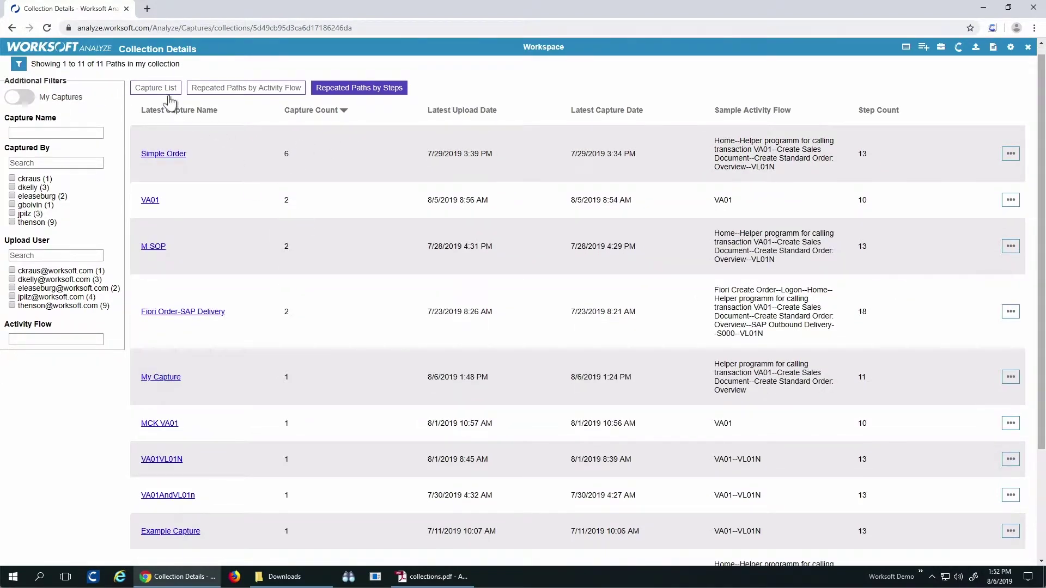
Step: Create documentation for the latest capture of the Simple Order path in the collection
{"action": "left_click", "coordinate": [1013, 154]}
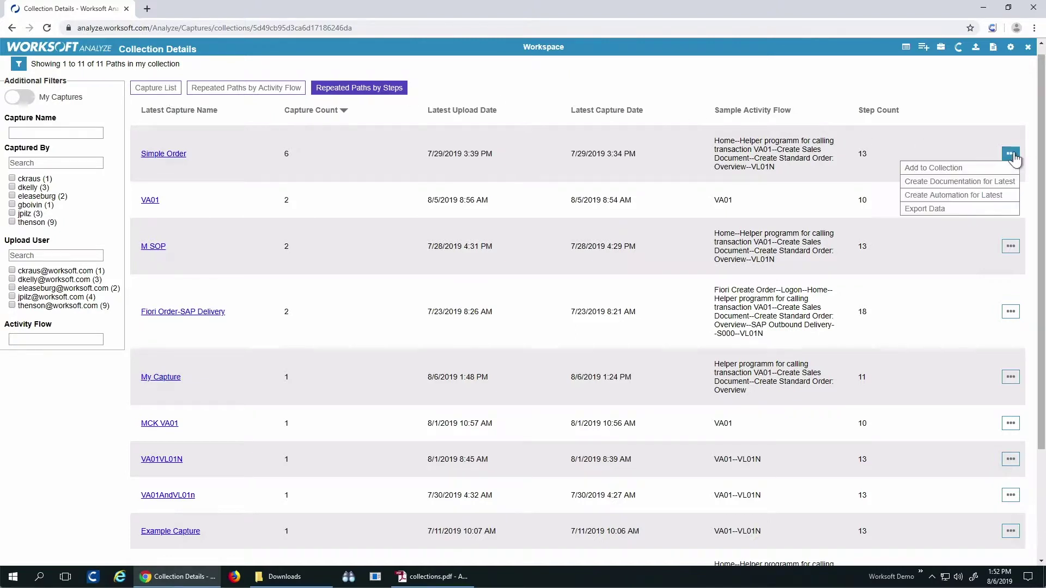
{"action": "left_click", "coordinate": [998, 185]}
{"action": "left_click", "coordinate": [969, 246]}
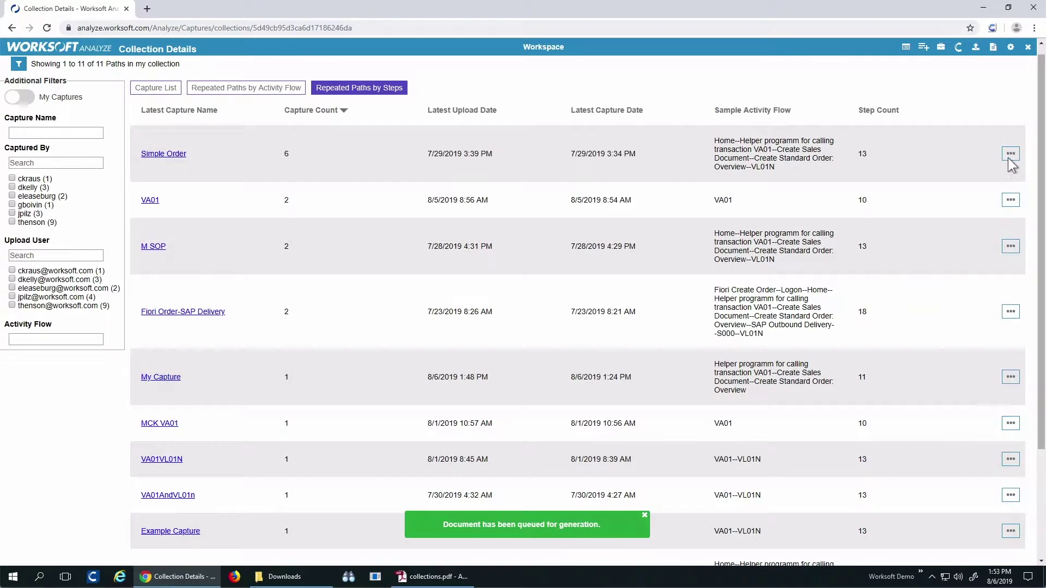
Step: Create an automation named "Simple Order" from the latest capture of the Simple Order path
{"action": "left_click", "coordinate": [1010, 157]}
{"action": "left_click", "coordinate": [983, 196]}
{"action": "left_click", "coordinate": [967, 231]}
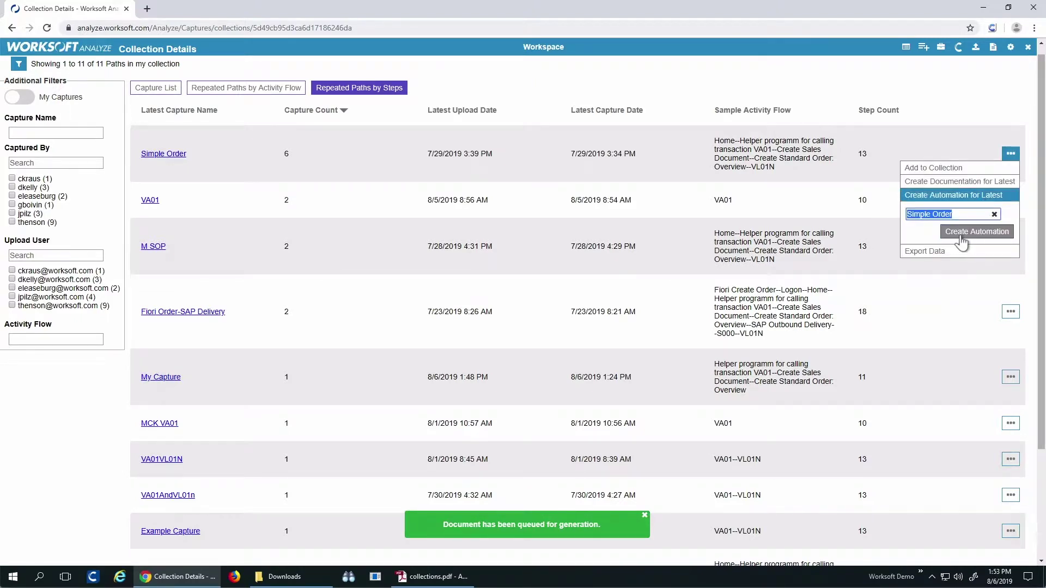
Step: Export the data of the Simple Order path in the collection and dismiss the automation and document notifications
{"action": "left_click", "coordinate": [1011, 156]}
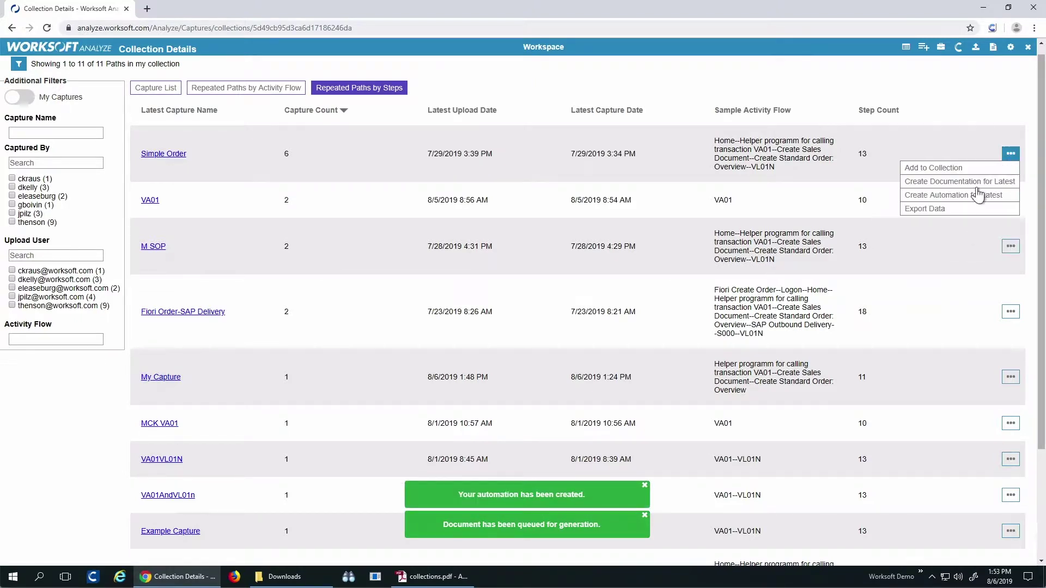
{"action": "left_click", "coordinate": [938, 211]}
{"action": "left_click", "coordinate": [926, 242]}
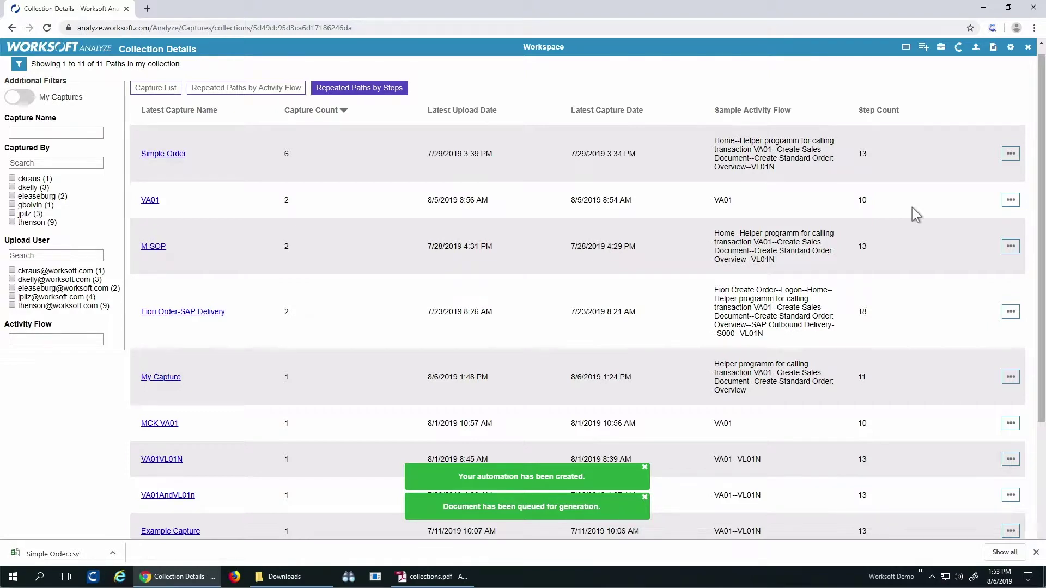
{"action": "left_click", "coordinate": [644, 468]}
{"action": "left_click", "coordinate": [645, 497]}
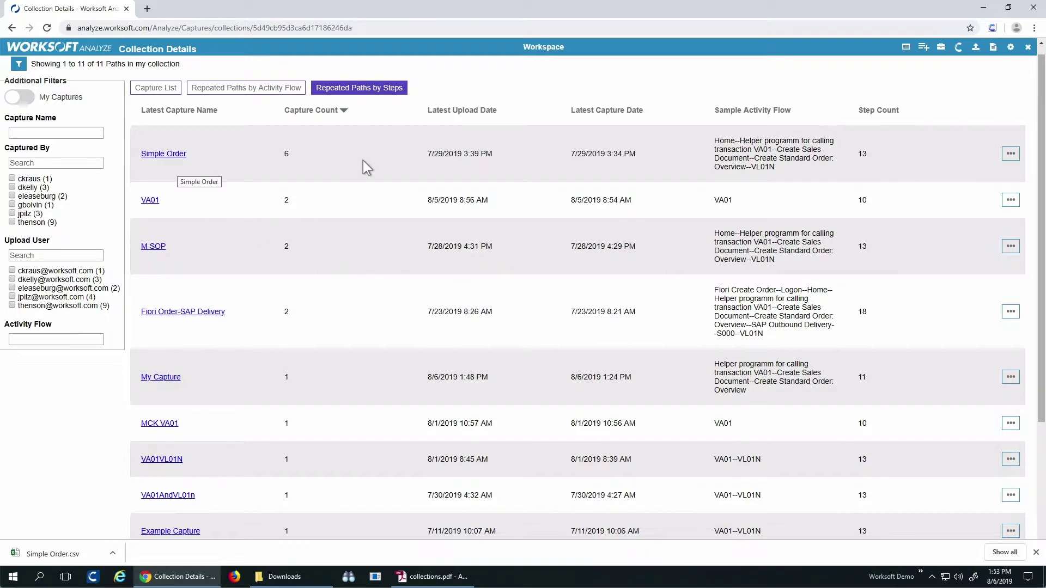
Step: Return to the collection's full capture list and dismiss the document notification
{"action": "left_click", "coordinate": [19, 65]}
{"action": "left_click", "coordinate": [20, 67]}
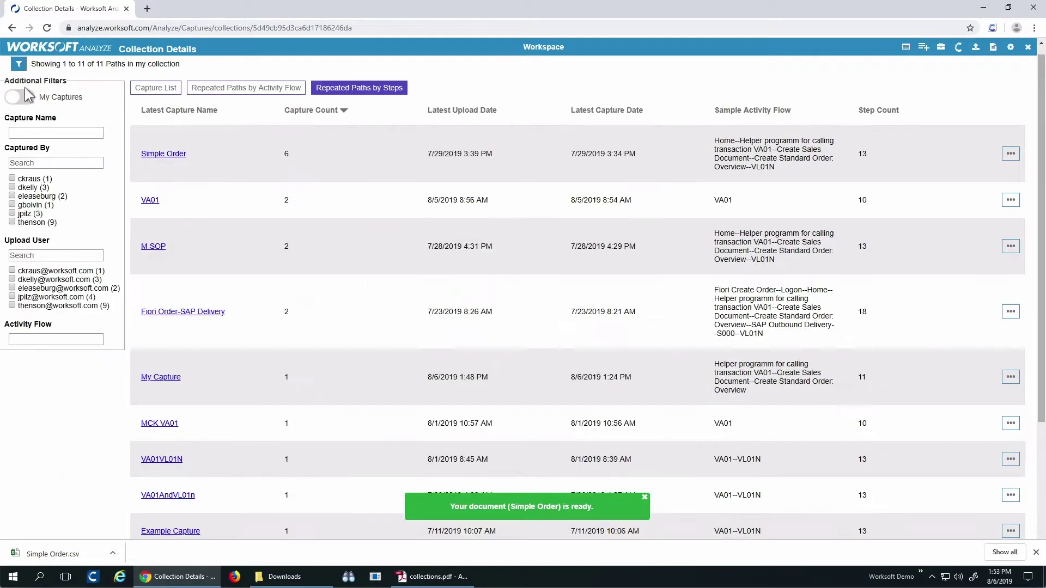
{"action": "left_click", "coordinate": [158, 93]}
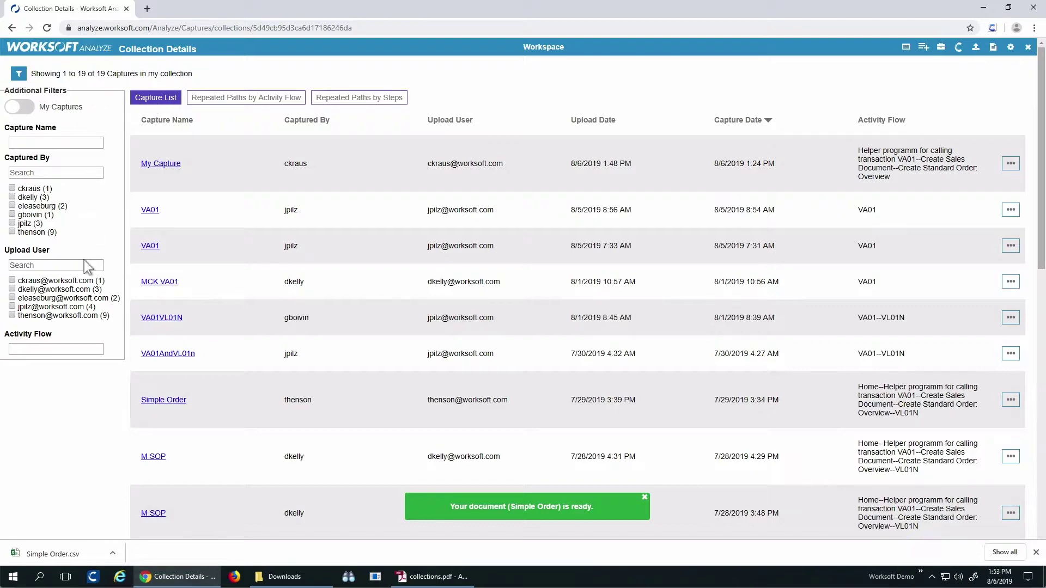
{"action": "left_click", "coordinate": [645, 498]}
Step: Open the overview of all captures and set the custom upload date filter to start at 5/1/2019
{"action": "left_click", "coordinate": [905, 49]}
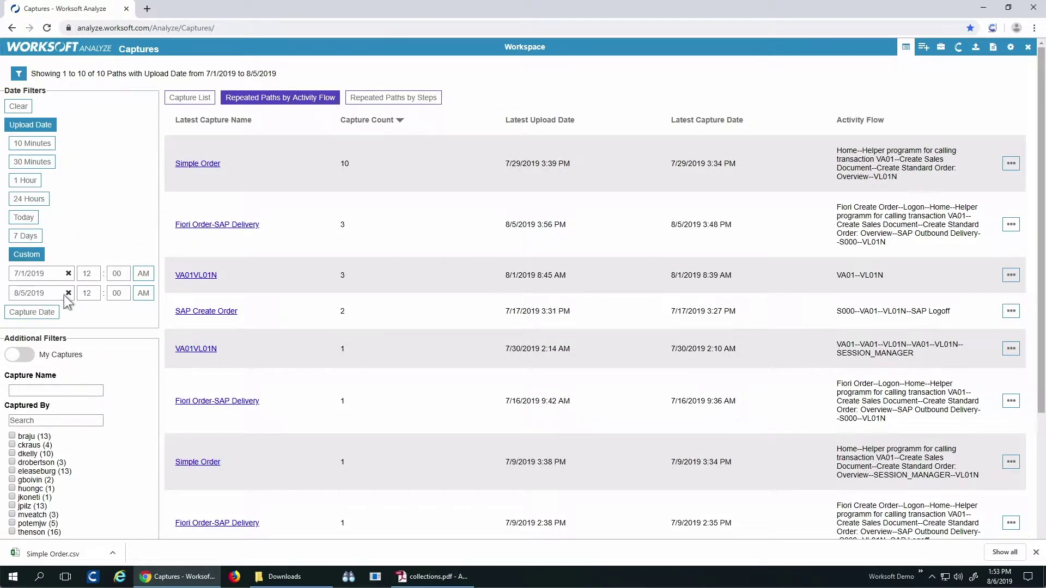
{"action": "left_click", "coordinate": [38, 274]}
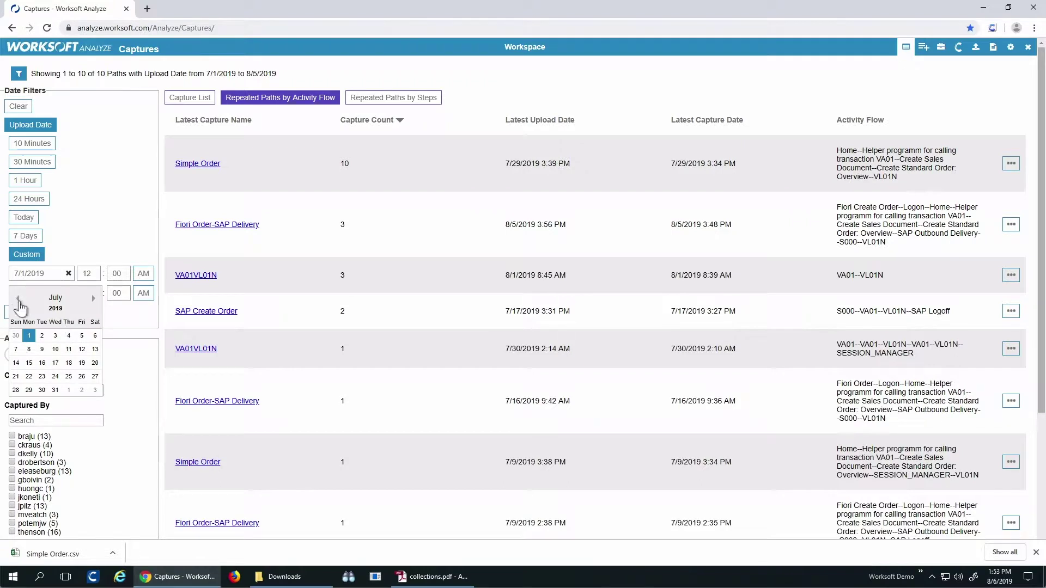
{"action": "left_click", "coordinate": [42, 336]}
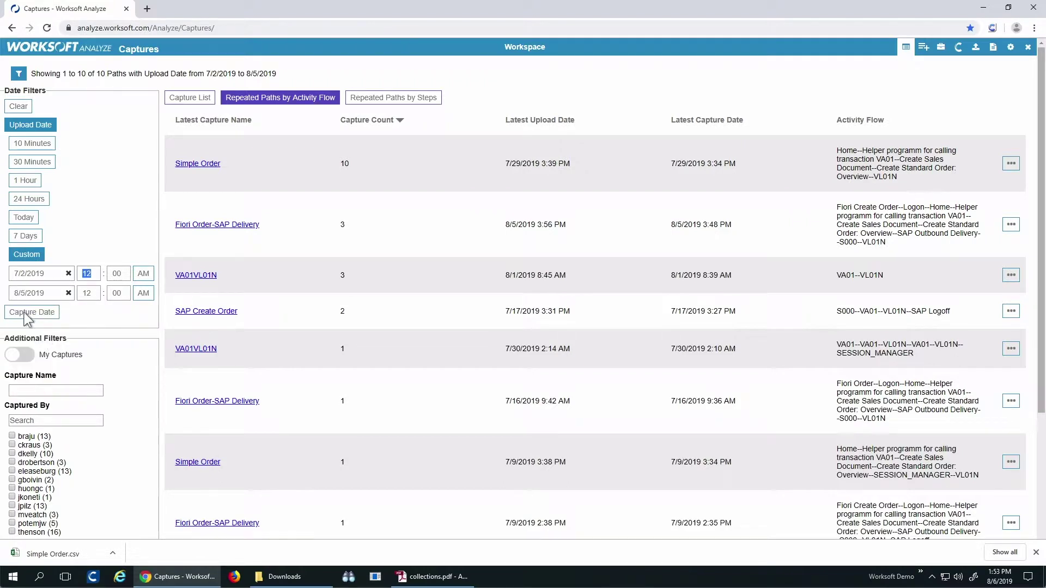
{"action": "left_click", "coordinate": [69, 273]}
{"action": "left_click", "coordinate": [63, 276]}
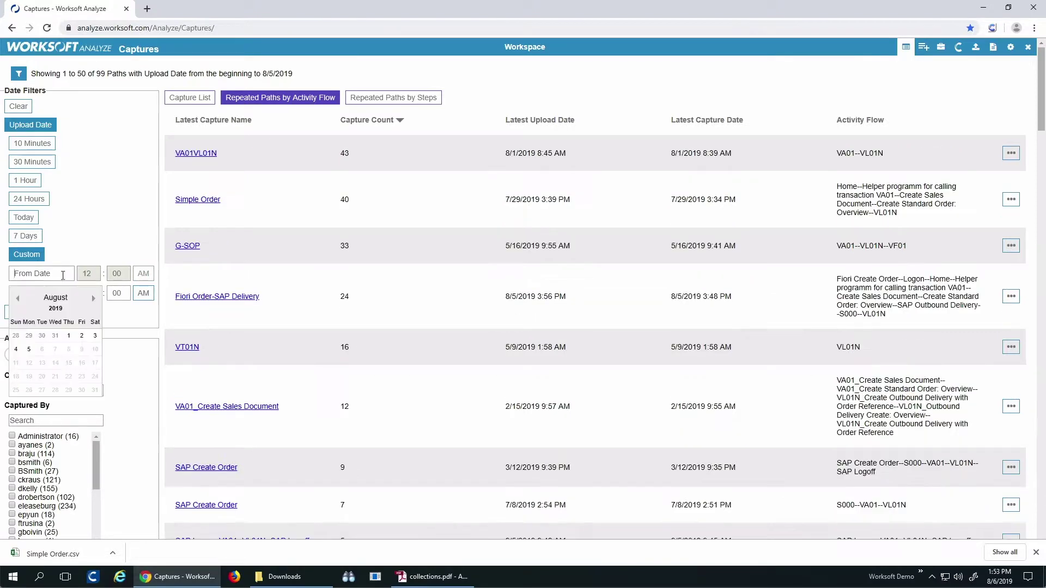
{"action": "left_click", "coordinate": [18, 300]}
{"action": "left_click", "coordinate": [18, 298]}
{"action": "left_click", "coordinate": [18, 298]}
{"action": "left_click", "coordinate": [55, 337]}
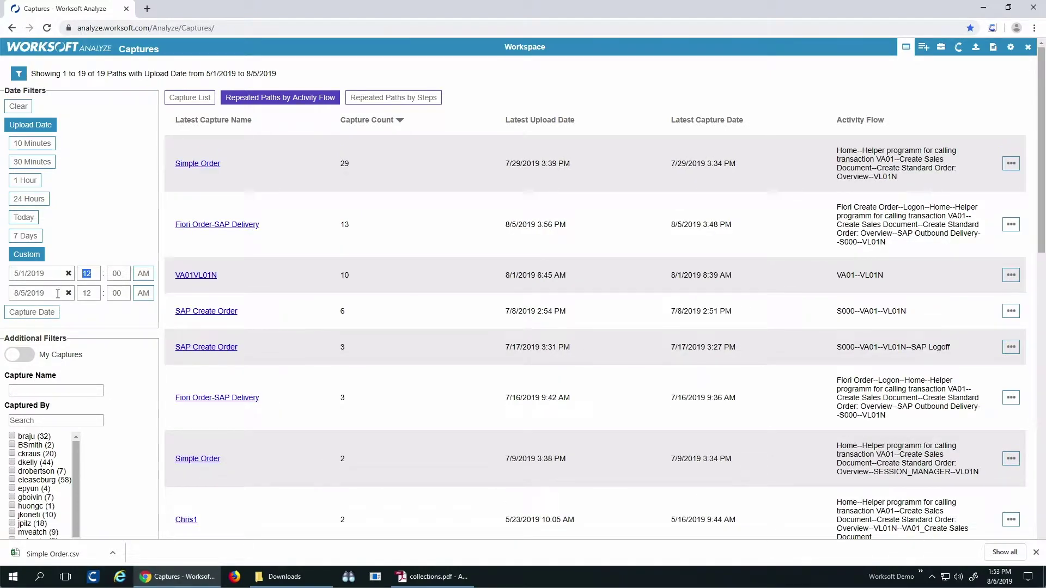
Step: Set the end of the custom upload date range to 5/31/2019 and look over the filtered paths
{"action": "left_click", "coordinate": [68, 294]}
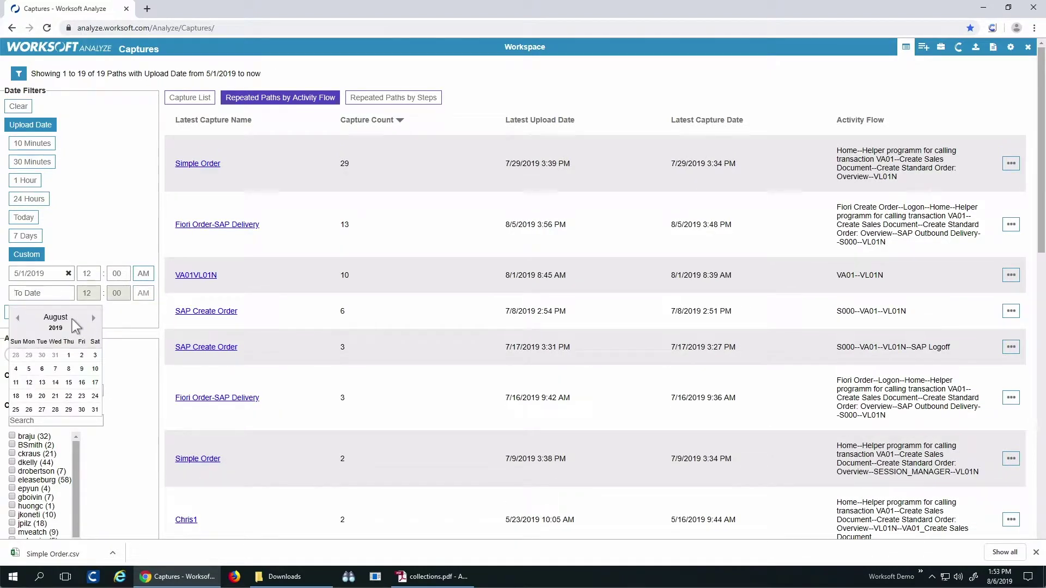
{"action": "left_click", "coordinate": [18, 319]}
{"action": "left_click", "coordinate": [18, 318]}
{"action": "left_click", "coordinate": [18, 319]}
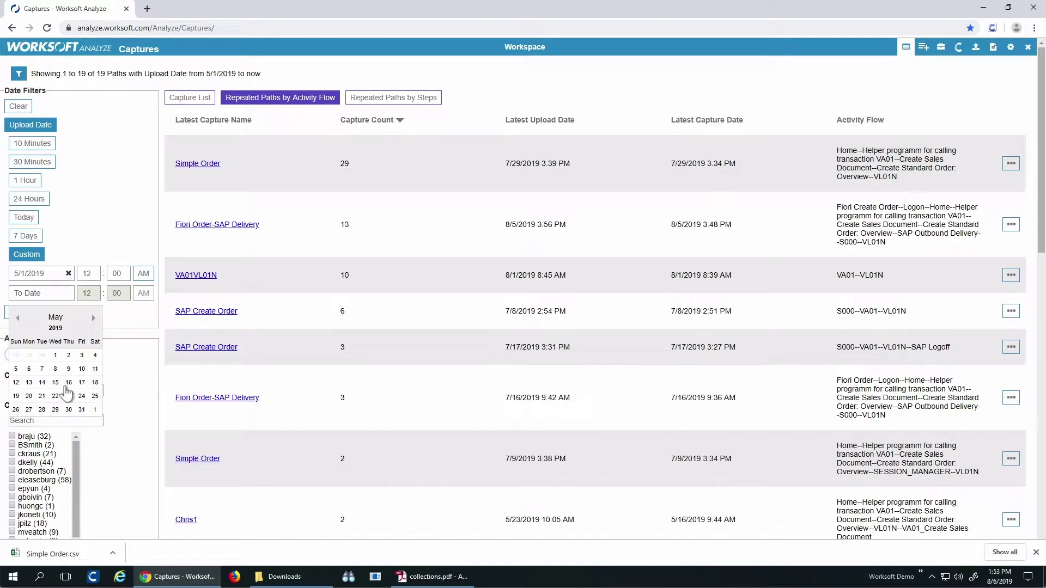
{"action": "left_click", "coordinate": [82, 410]}
{"action": "scroll", "coordinate": [137, 393], "scroll_direction": "down", "scroll_amount": 6}
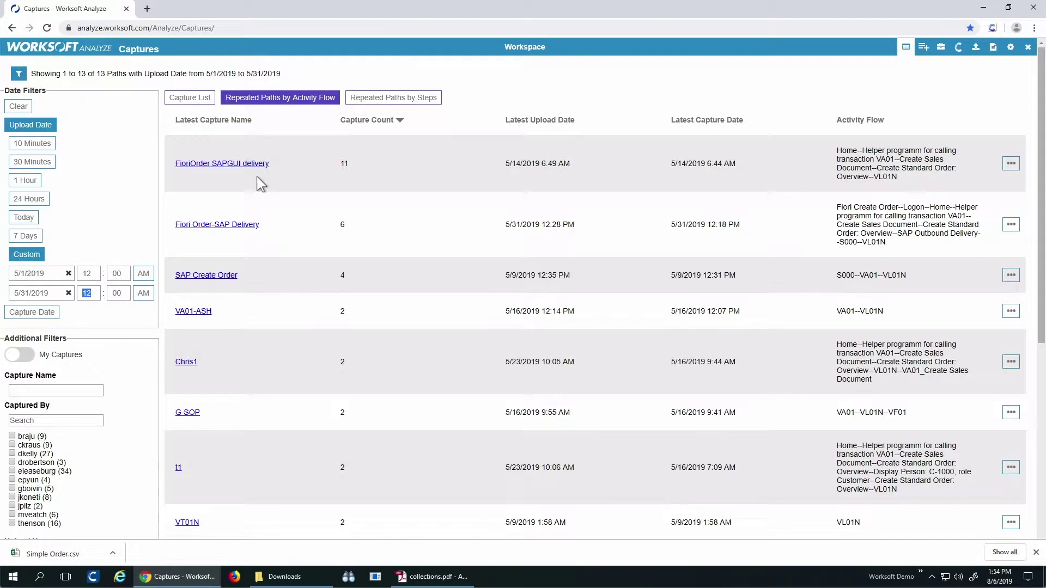
Step: Select every capture in the filtered capture list and add them all to "my collection"
{"action": "left_click", "coordinate": [190, 98]}
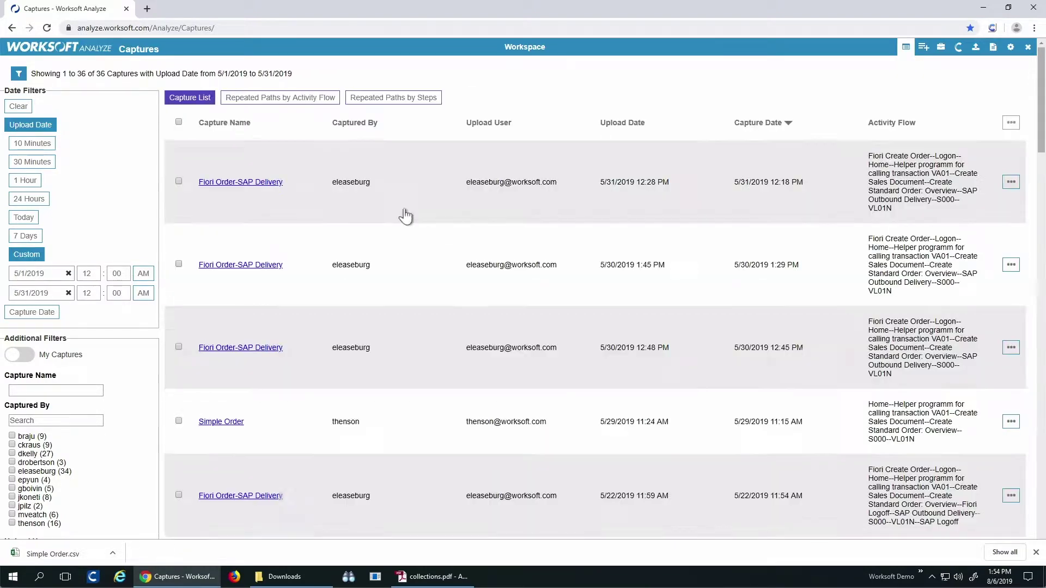
{"action": "left_click", "coordinate": [179, 122]}
{"action": "scroll", "coordinate": [658, 360], "scroll_direction": "down", "scroll_amount": 12}
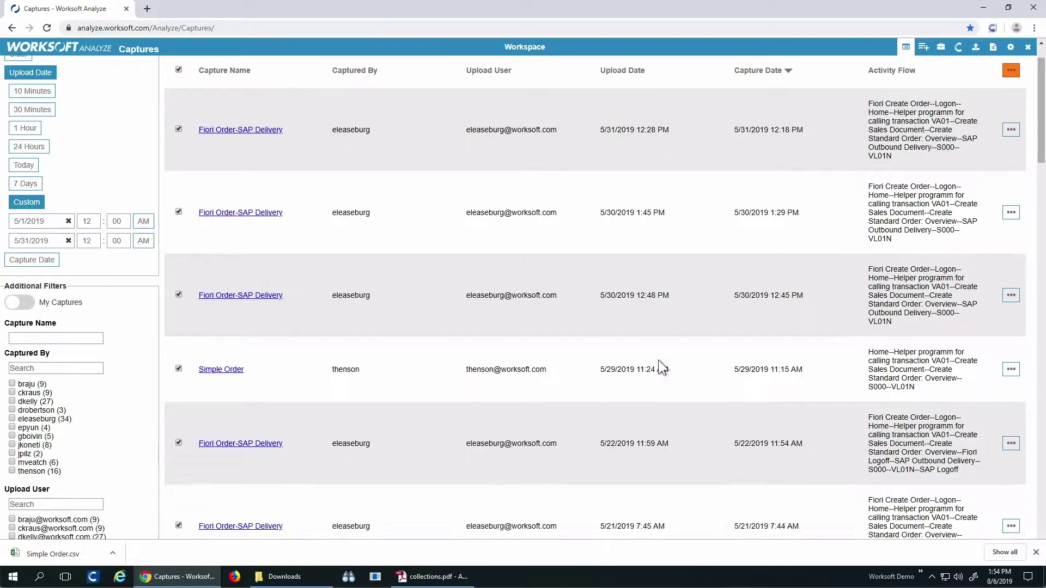
{"action": "scroll", "coordinate": [658, 359], "scroll_direction": "down", "scroll_amount": 15}
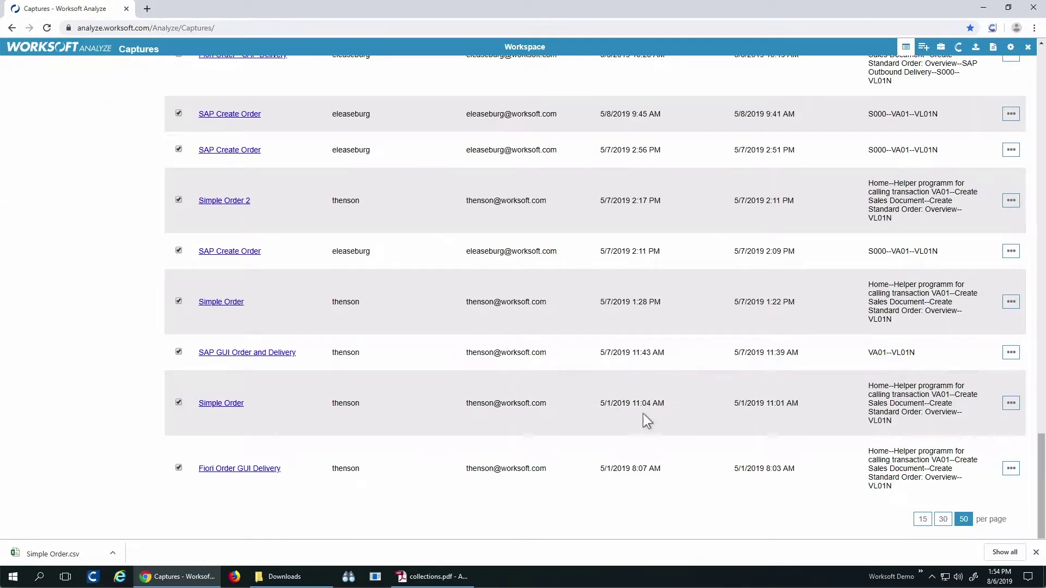
{"action": "scroll", "coordinate": [645, 397], "scroll_direction": "up", "scroll_amount": 20}
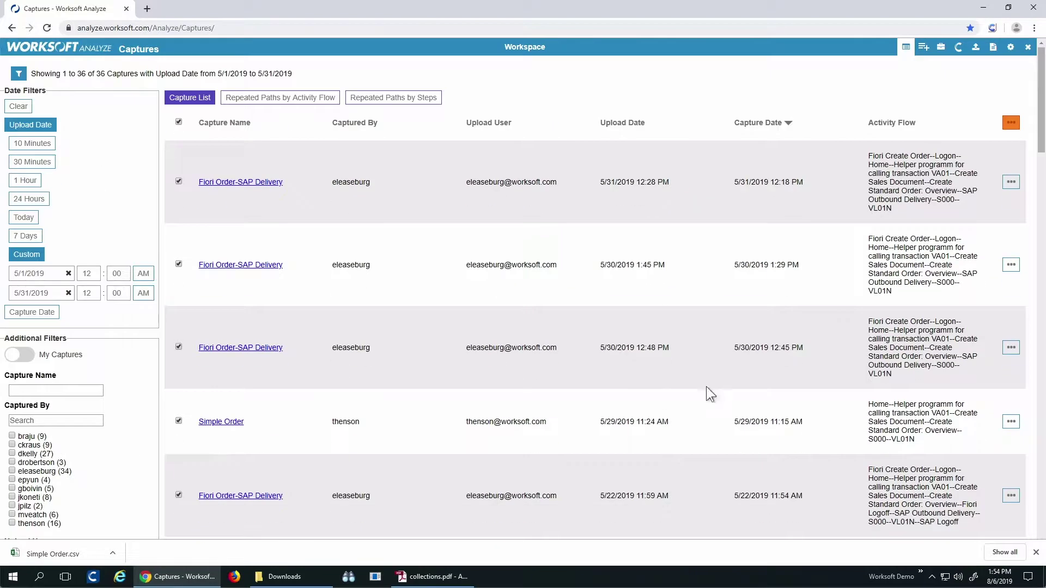
{"action": "left_click", "coordinate": [1011, 123]}
{"action": "left_click", "coordinate": [990, 139]}
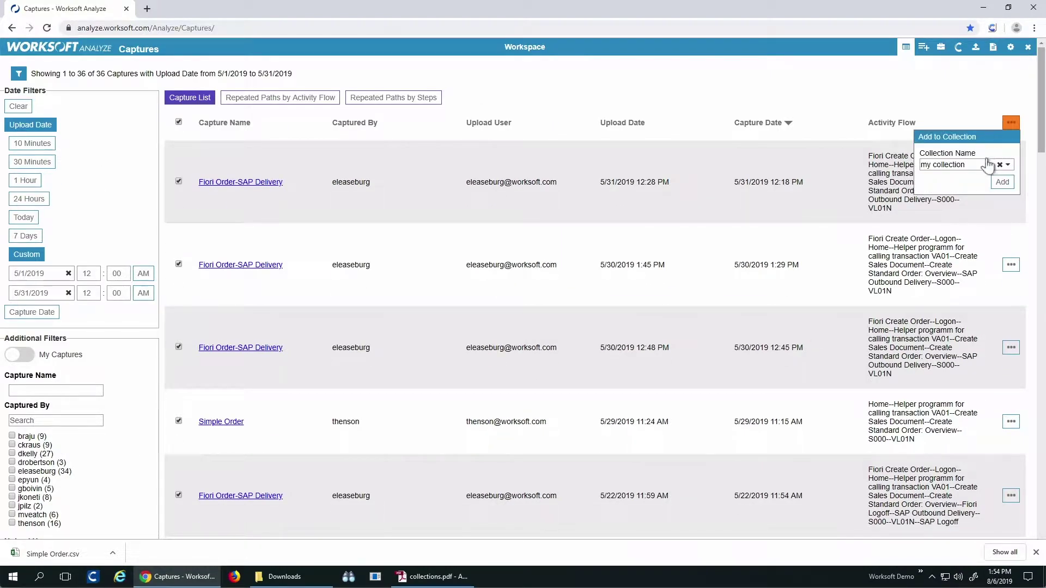
{"action": "left_click", "coordinate": [1001, 184]}
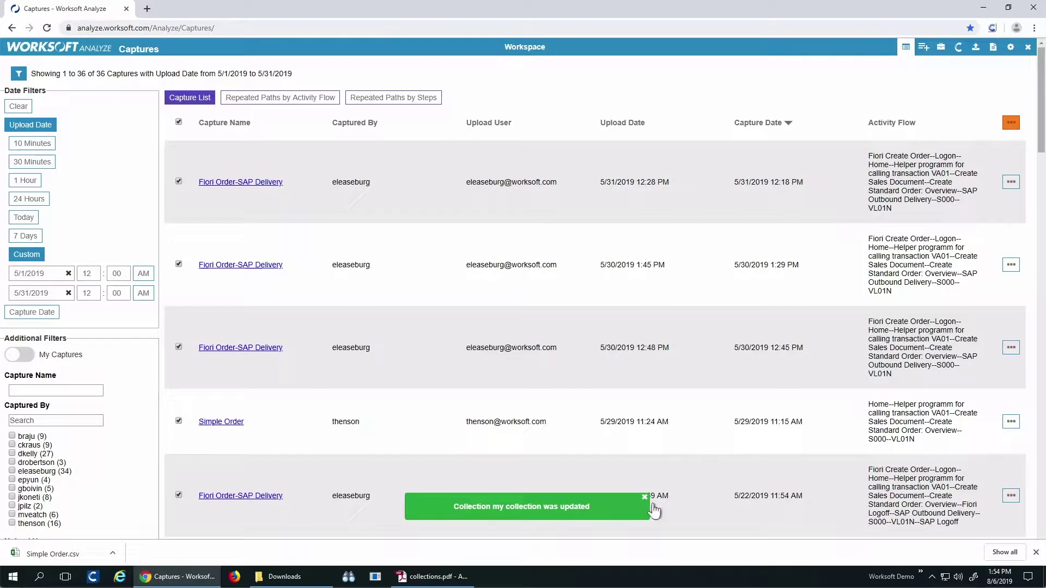
Step: Open "my collection" from the collections overview and look over its updated capture list
{"action": "left_click", "coordinate": [922, 49]}
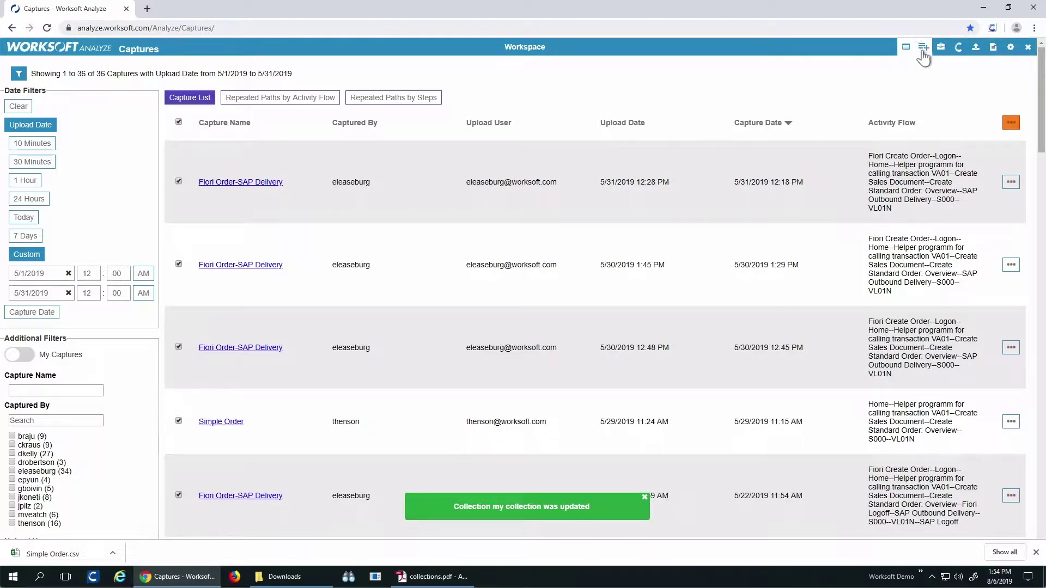
{"action": "left_click", "coordinate": [49, 206]}
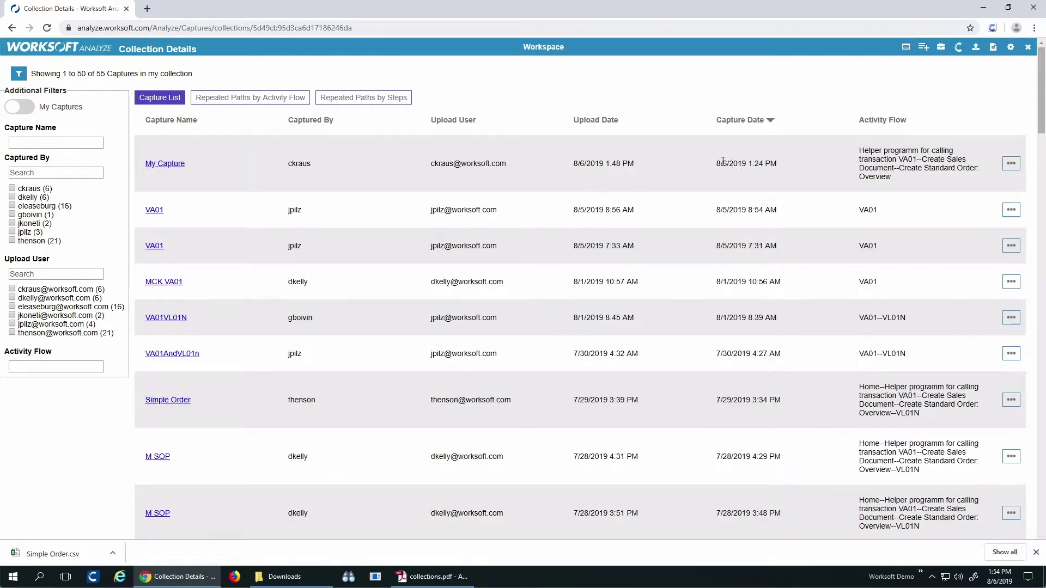
{"action": "scroll", "coordinate": [730, 370], "scroll_direction": "down", "scroll_amount": 4}
{"action": "scroll", "coordinate": [748, 235], "scroll_direction": "up", "scroll_amount": 4}
Step: Sort the collection's captures by capture date, oldest first, and look through the dates for the added May captures
{"action": "left_click", "coordinate": [737, 123]}
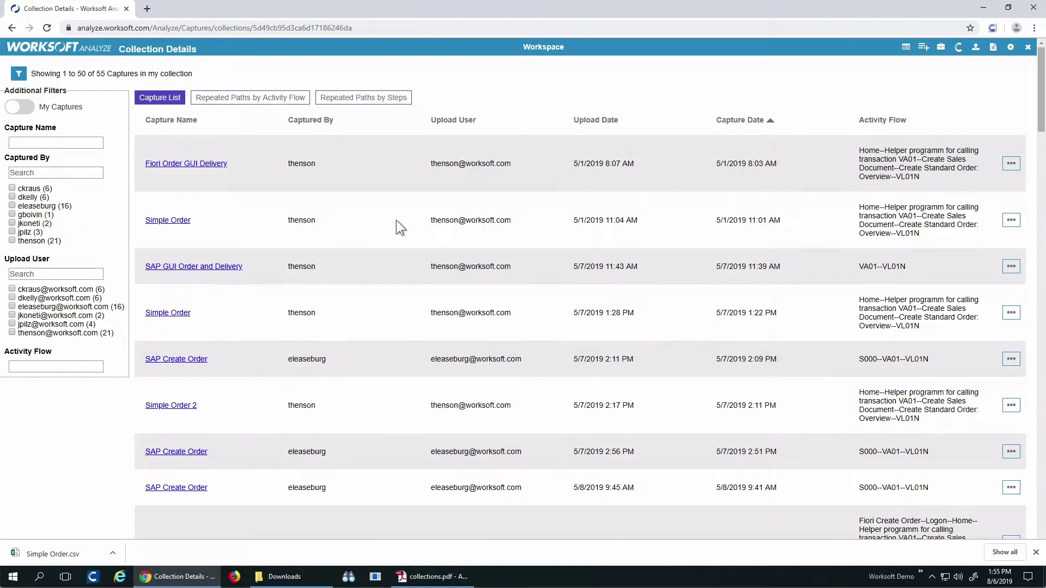
{"action": "scroll", "coordinate": [375, 221], "scroll_direction": "down", "scroll_amount": 8}
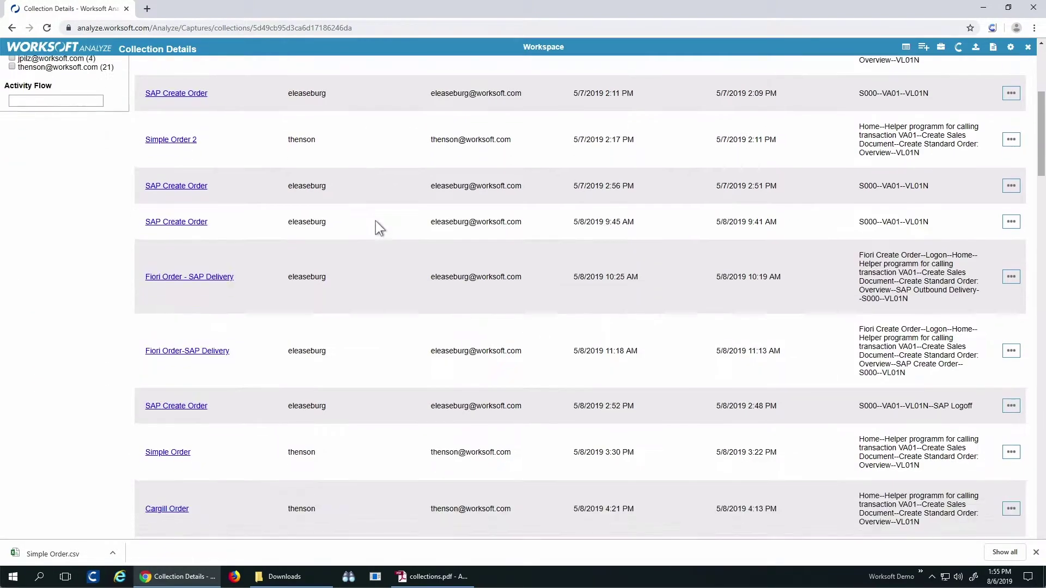
{"action": "scroll", "coordinate": [375, 221], "scroll_direction": "down", "scroll_amount": 4}
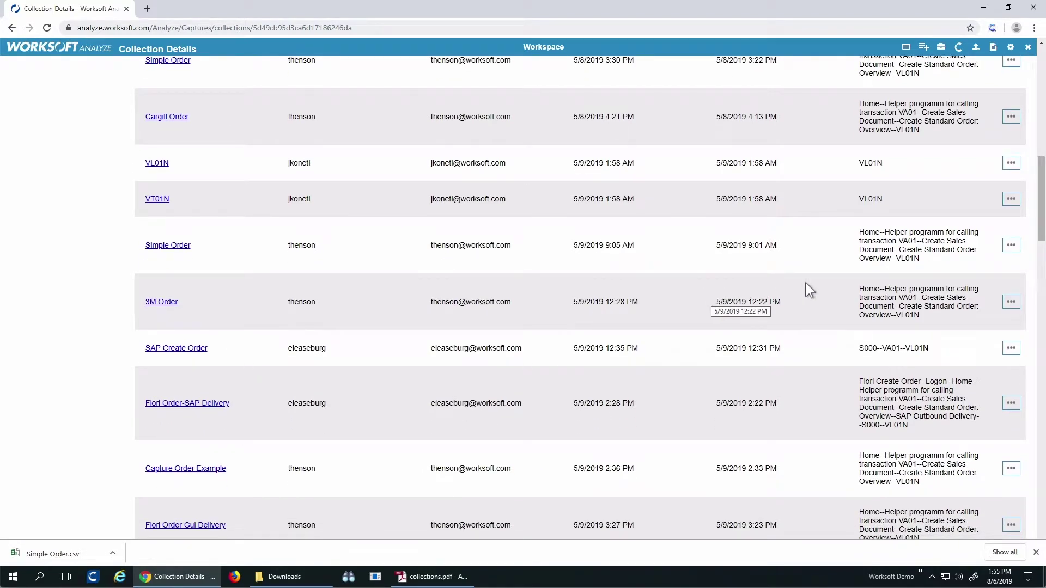
{"action": "scroll", "coordinate": [798, 282], "scroll_direction": "down", "scroll_amount": 15}
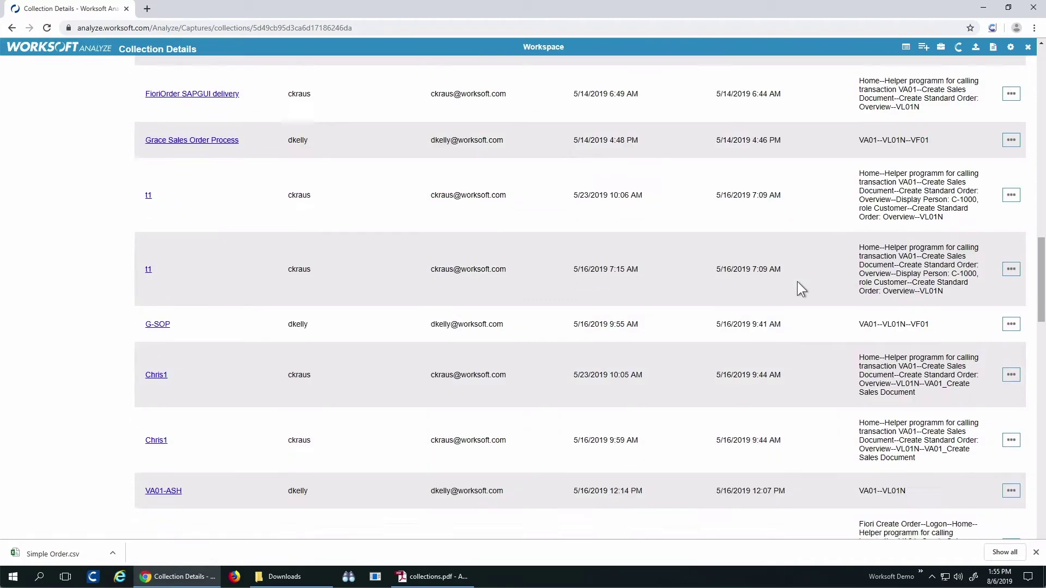
{"action": "scroll", "coordinate": [797, 281], "scroll_direction": "down", "scroll_amount": 10}
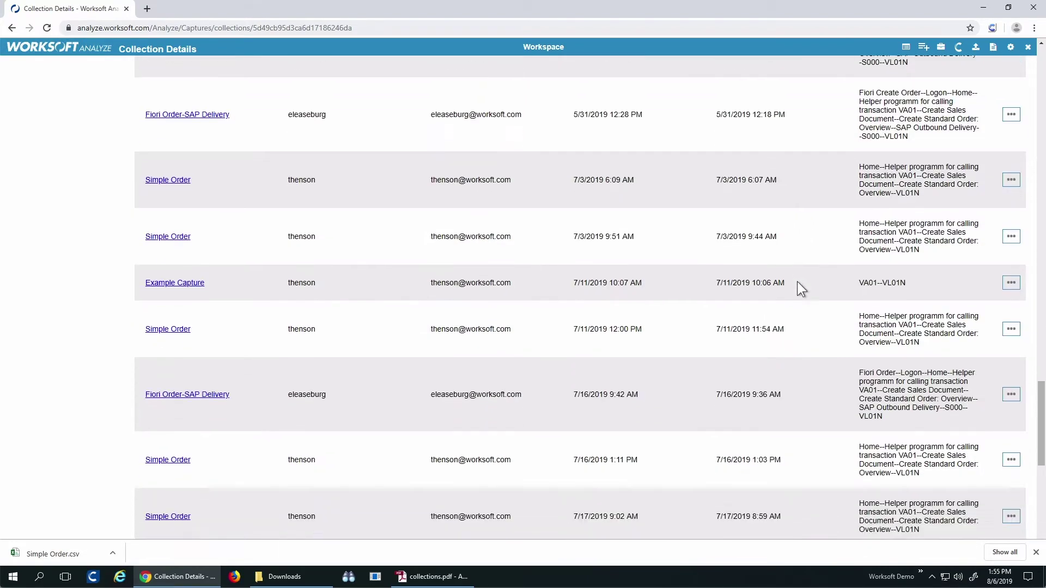
{"action": "scroll", "coordinate": [797, 281], "scroll_direction": "up", "scroll_amount": 20}
{"action": "scroll", "coordinate": [798, 282], "scroll_direction": "up", "scroll_amount": 10}
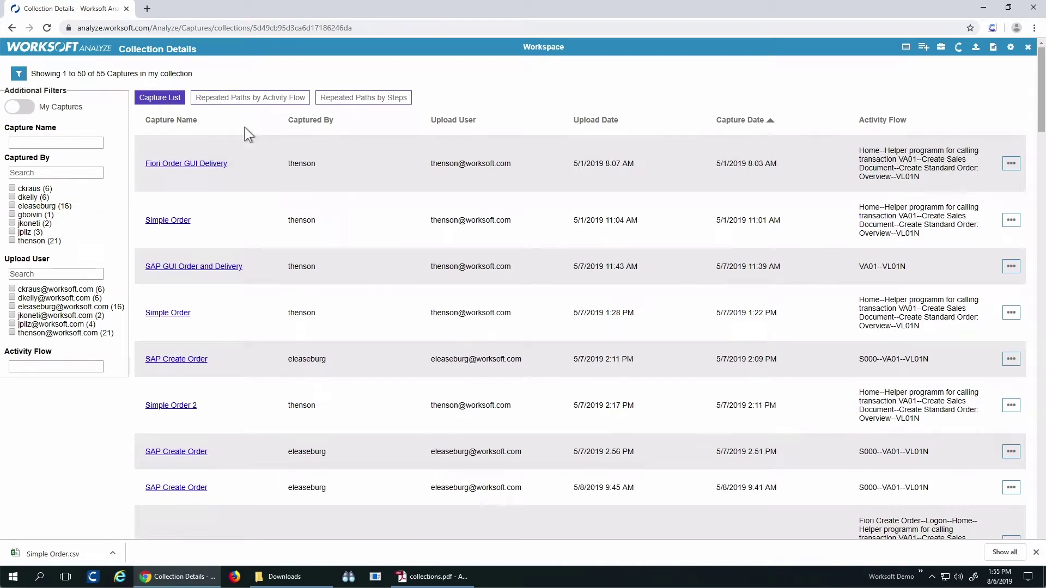